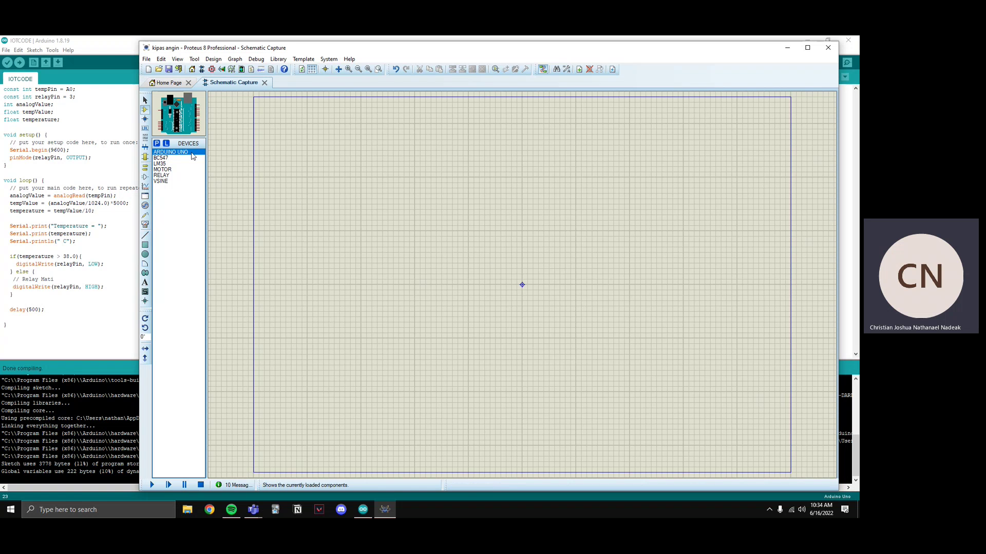
# Place the Arduino Uno near the sheet's center and the LM35 sensor below and to the left of it
pyautogui.click(488, 251)
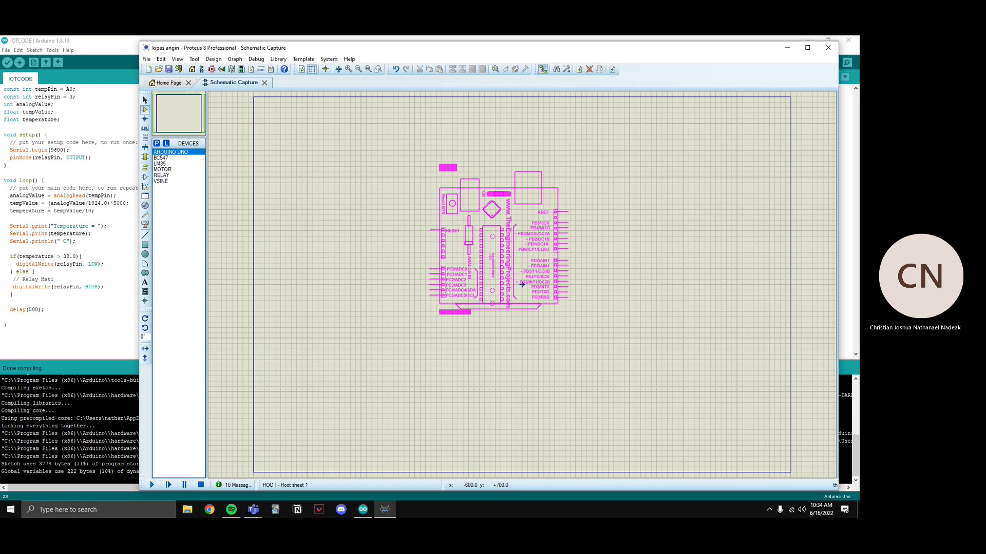
pyautogui.click(522, 284)
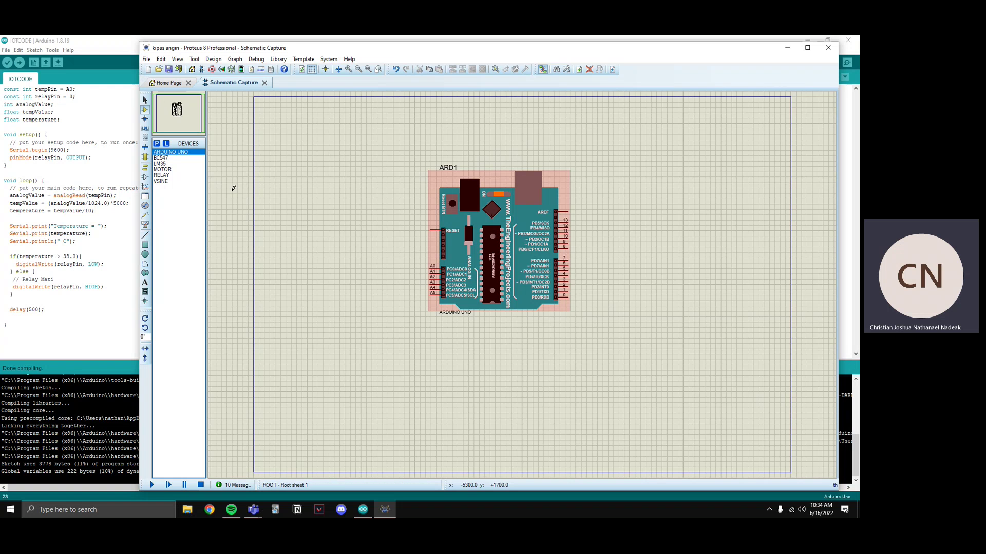
pyautogui.click(231, 187)
pyautogui.click(176, 164)
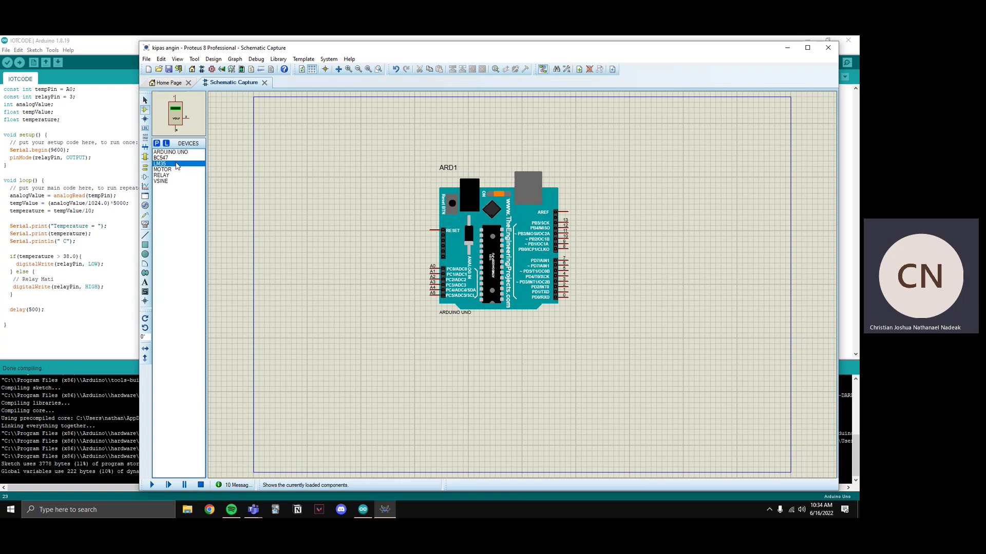
pyautogui.click(349, 327)
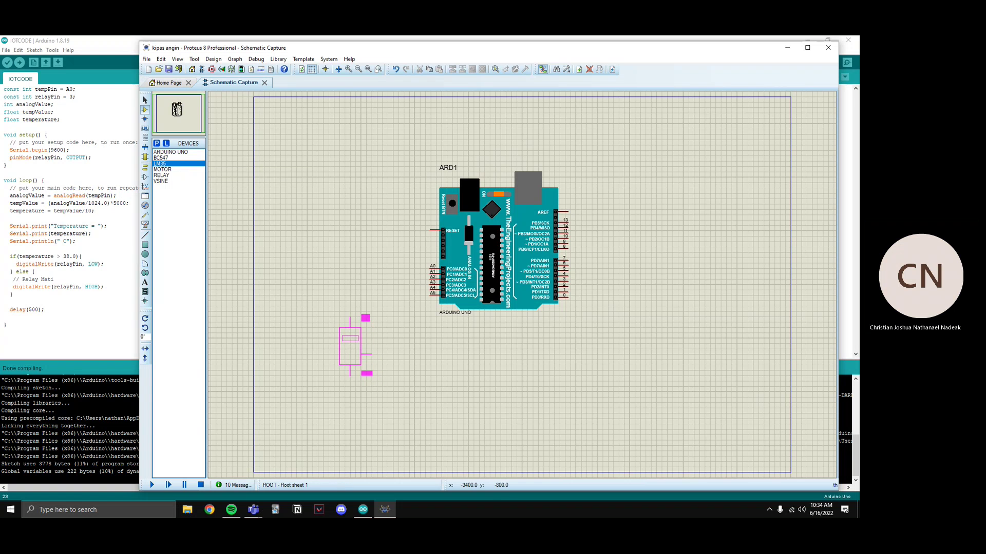
pyautogui.click(344, 323)
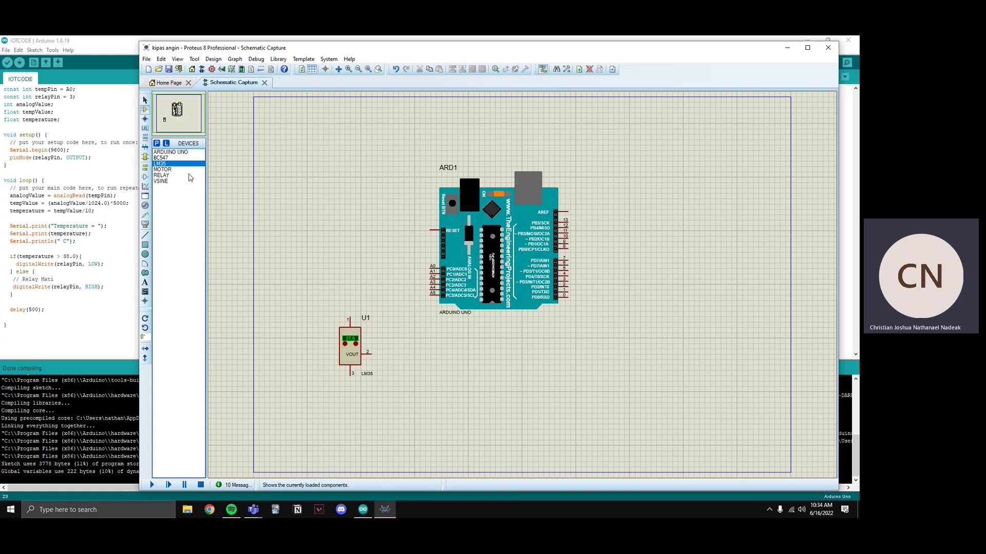
# Place the relay to the right of the Arduino Uno and a motor above and to the right of the relay
pyautogui.click(191, 175)
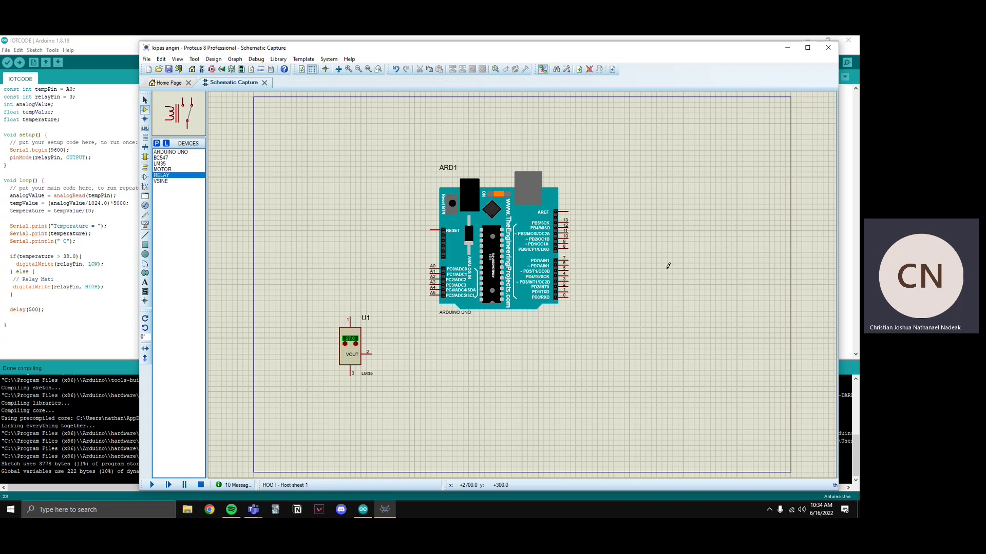
pyautogui.click(668, 265)
pyautogui.click(660, 271)
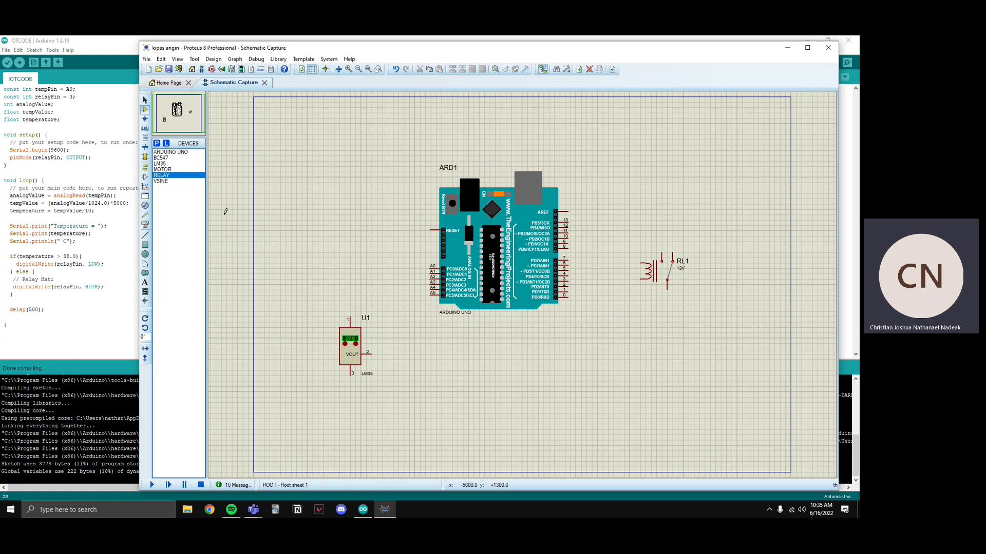
pyautogui.click(178, 169)
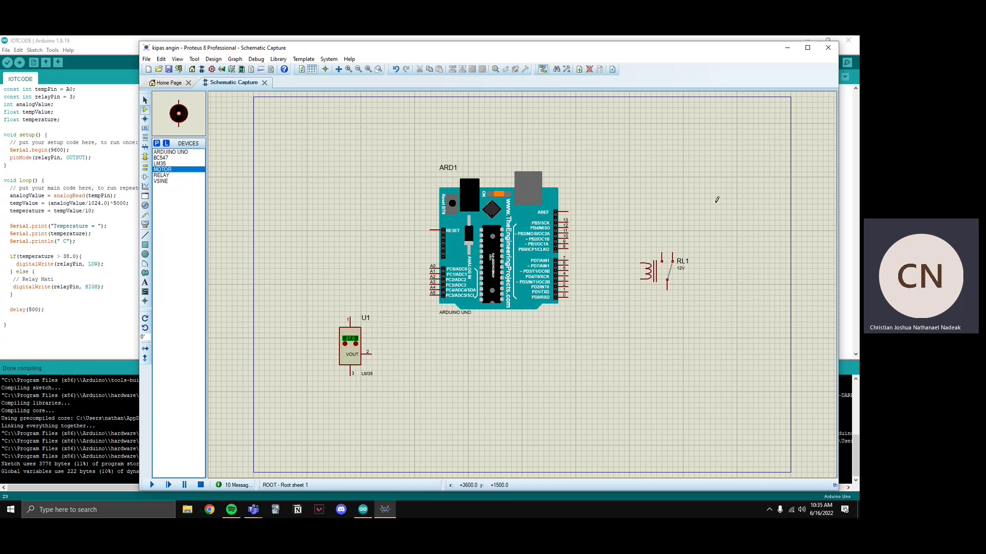
pyautogui.click(716, 204)
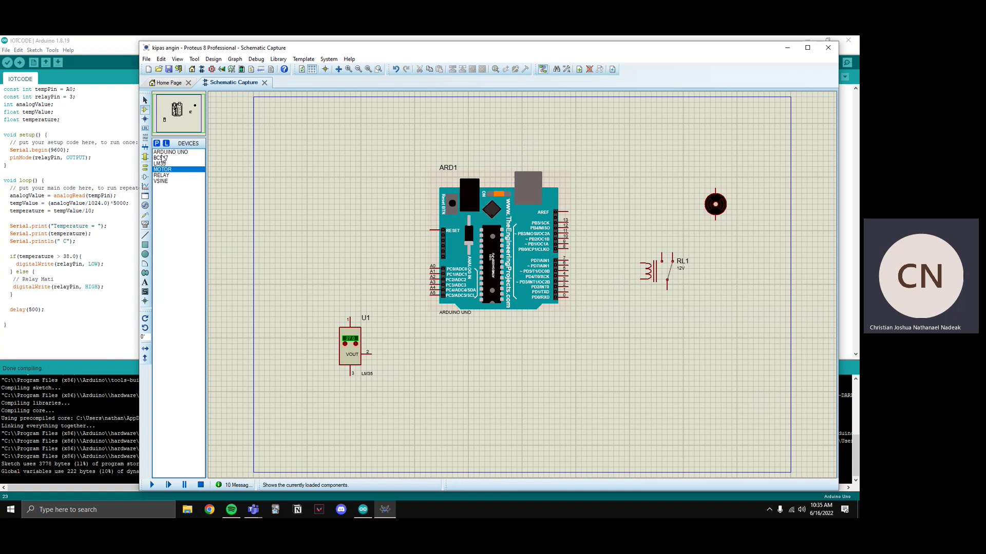
# Place a VSINE source above the relay and shift the motor slightly right to level it with the source
pyautogui.click(170, 175)
pyautogui.click(168, 182)
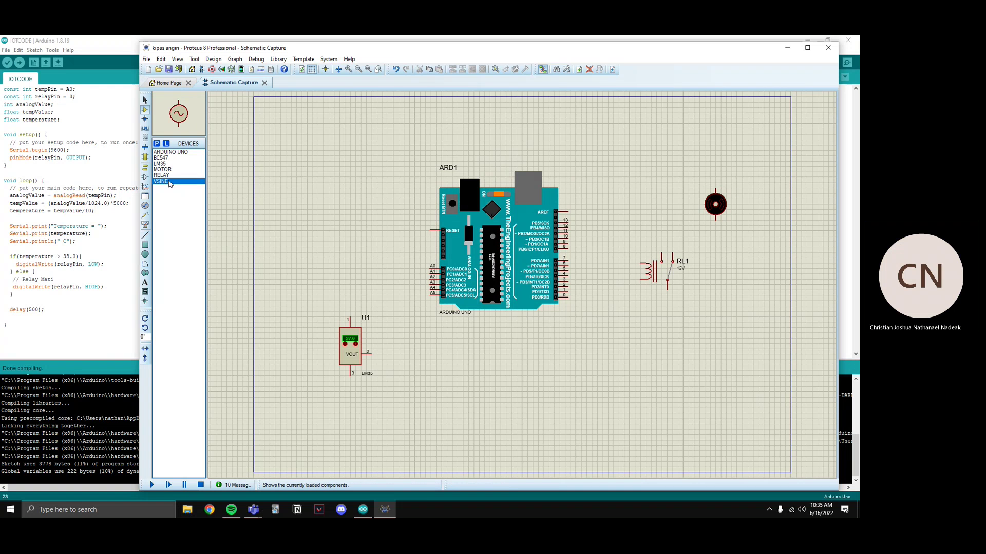
pyautogui.click(677, 213)
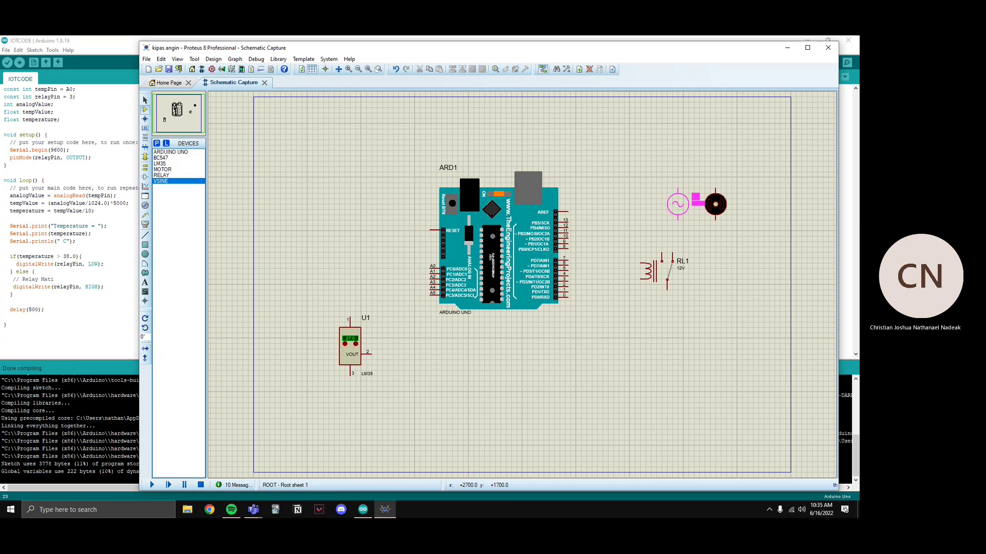
pyautogui.click(661, 199)
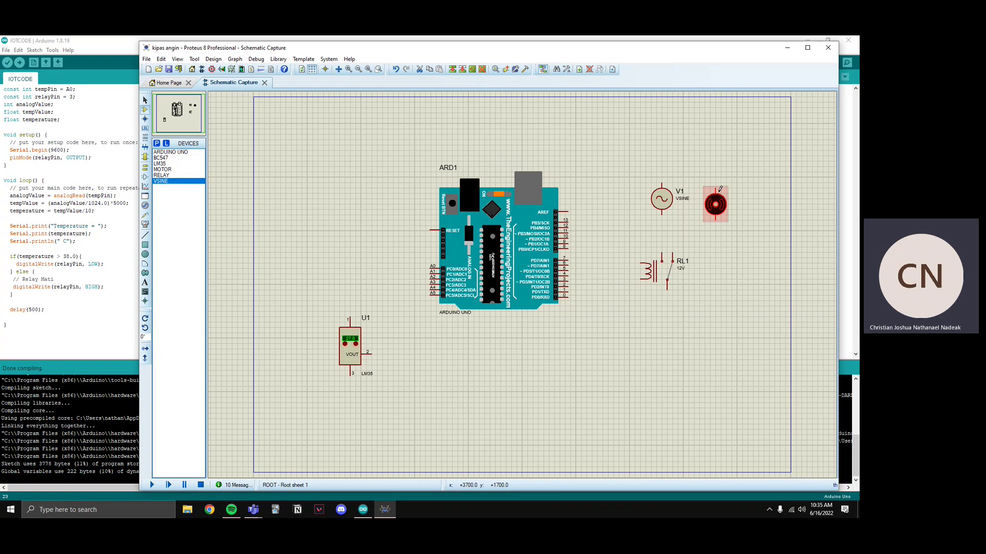
pyautogui.moveTo(720, 190); pyautogui.dragTo(722, 208)
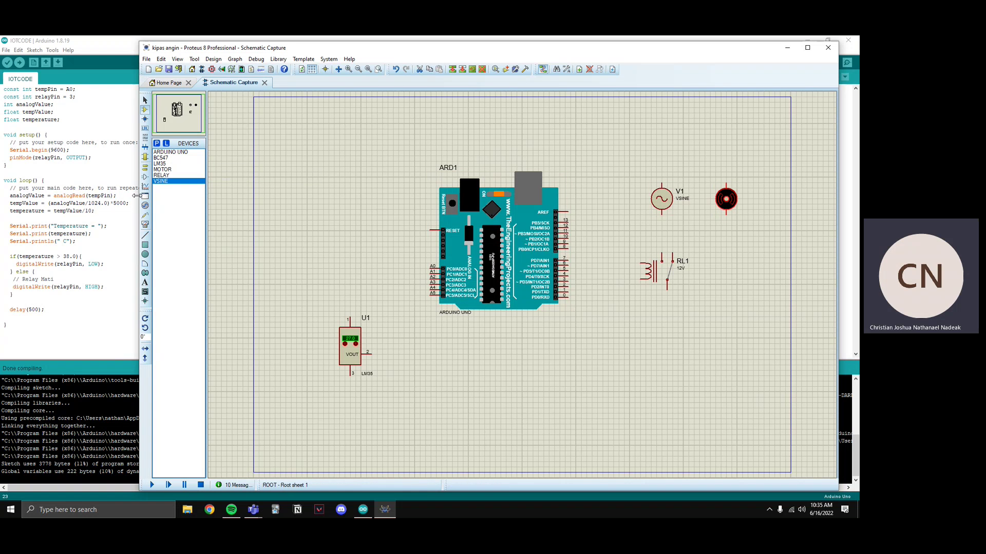
# Place a Virtual Terminal instrument below and to the right of the Arduino Uno, adjusting its position to leave space under the relay
pyautogui.click(145, 187)
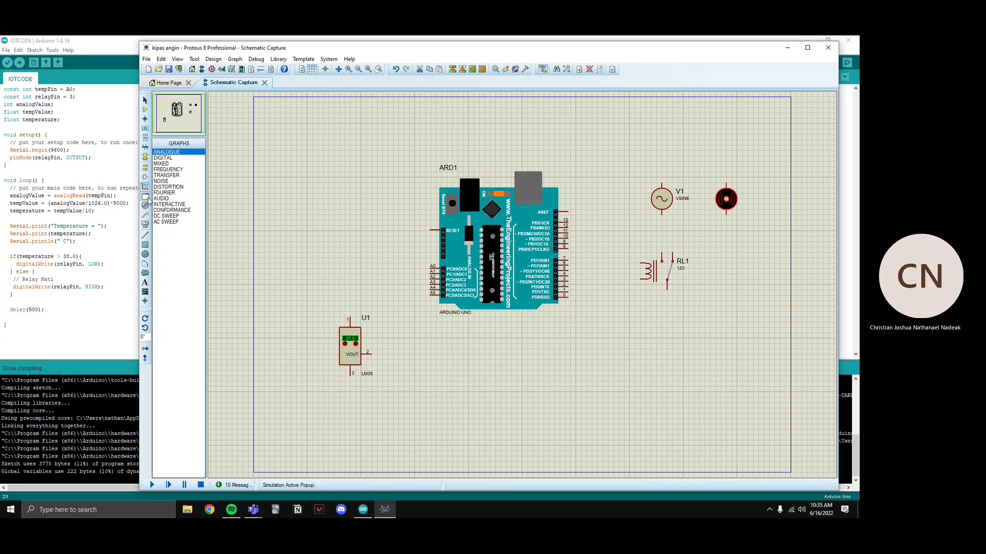
pyautogui.click(145, 224)
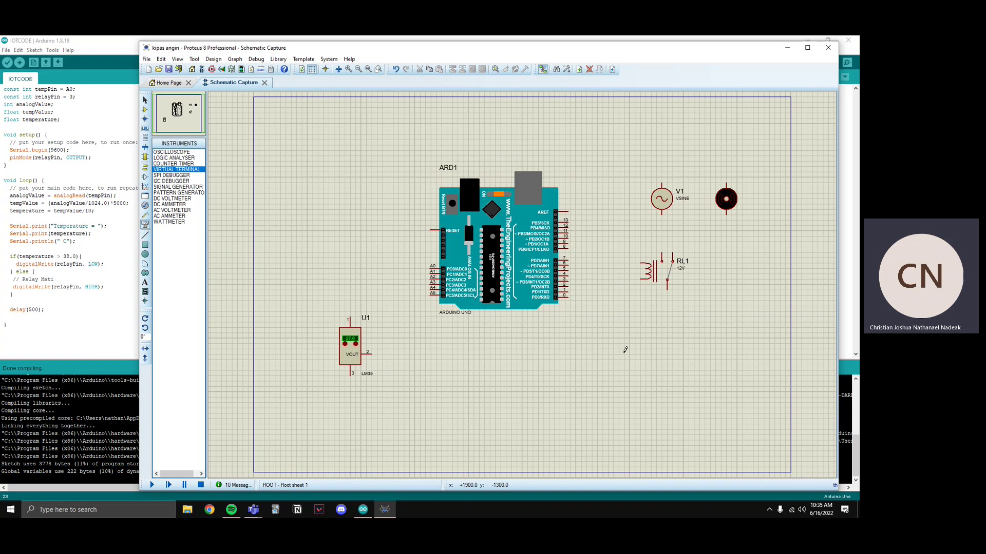
pyautogui.click(625, 350)
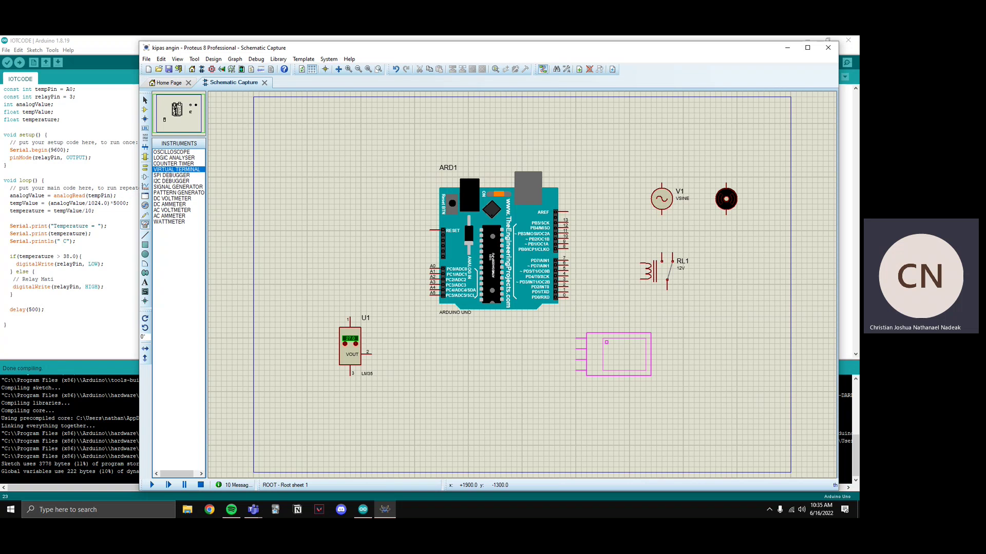
pyautogui.click(621, 361)
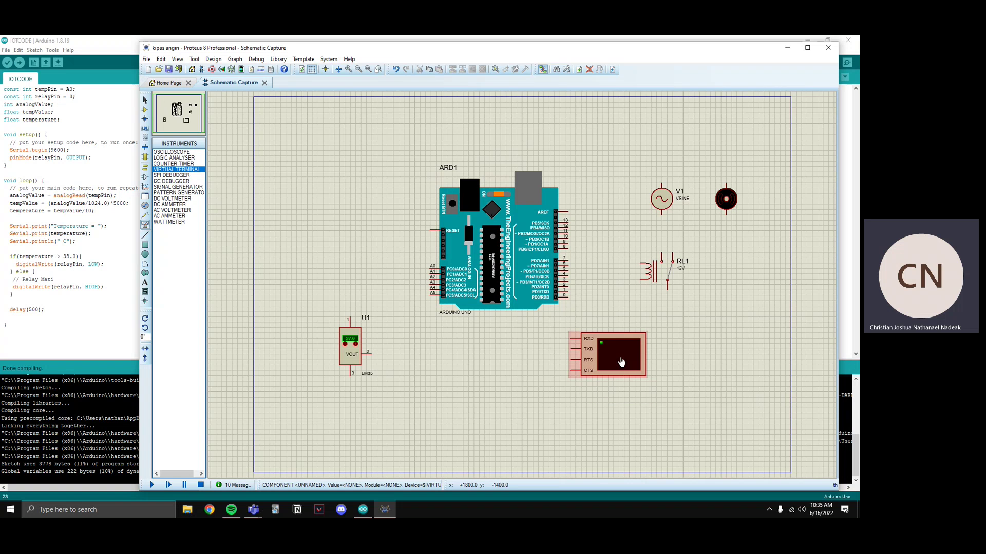
pyautogui.click(590, 353)
pyautogui.moveTo(616, 369); pyautogui.dragTo(623, 362)
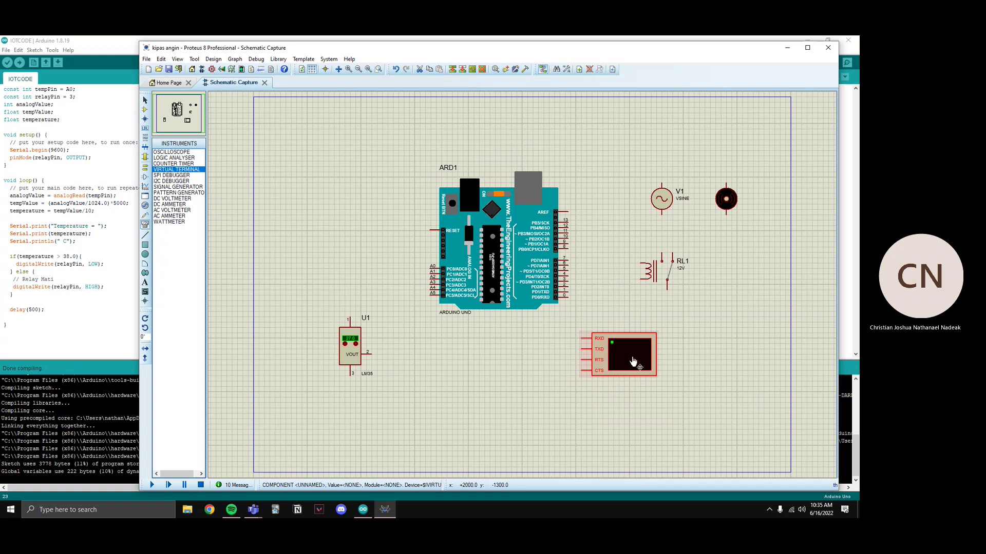
pyautogui.click(652, 282)
pyautogui.click(622, 361)
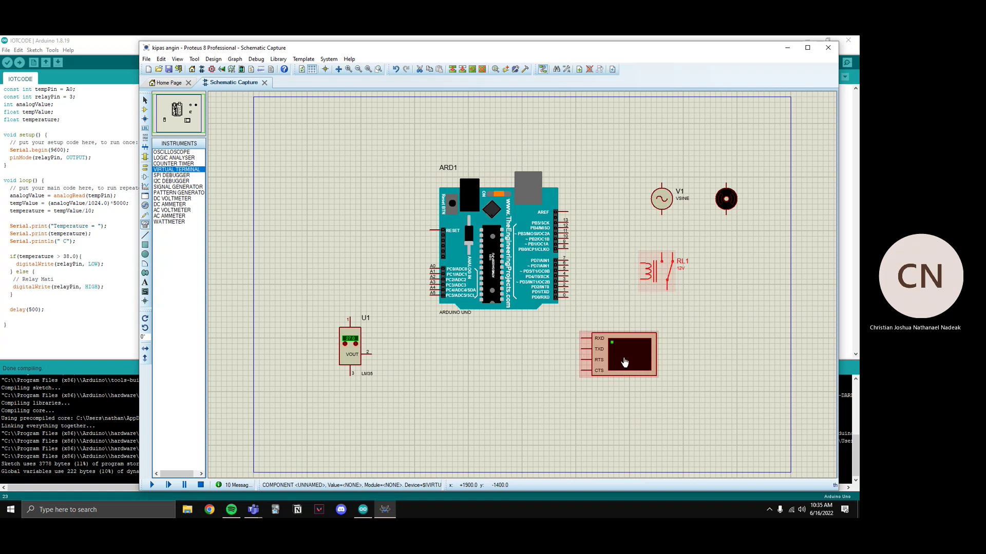
pyautogui.moveTo(622, 360); pyautogui.dragTo(606, 371)
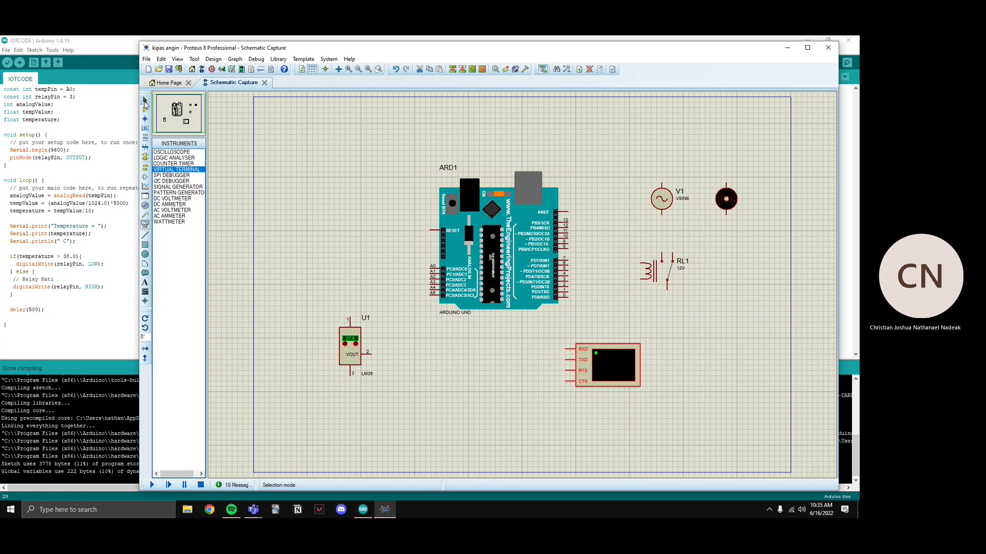
# Place a BC547 transistor between the relay and the virtual terminal
pyautogui.click(146, 110)
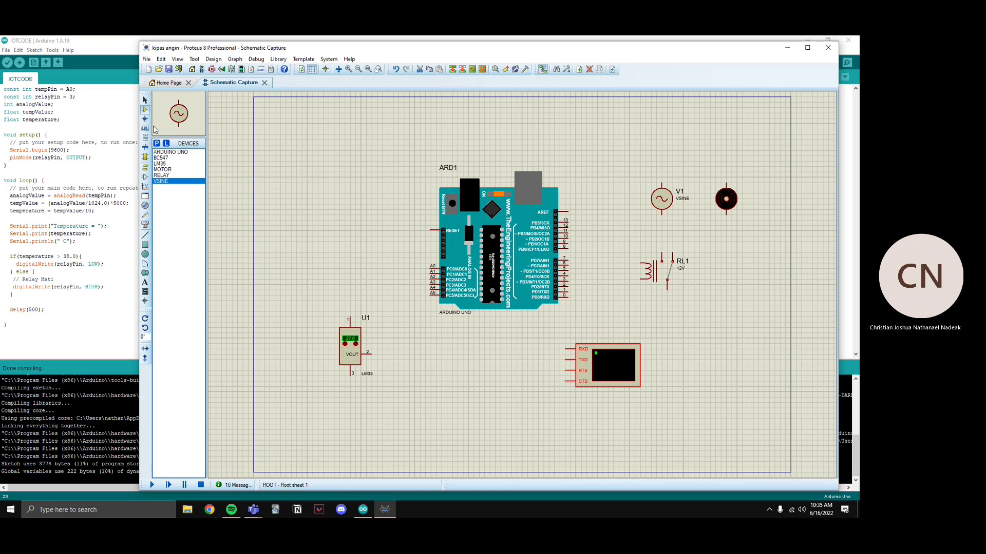
pyautogui.click(168, 158)
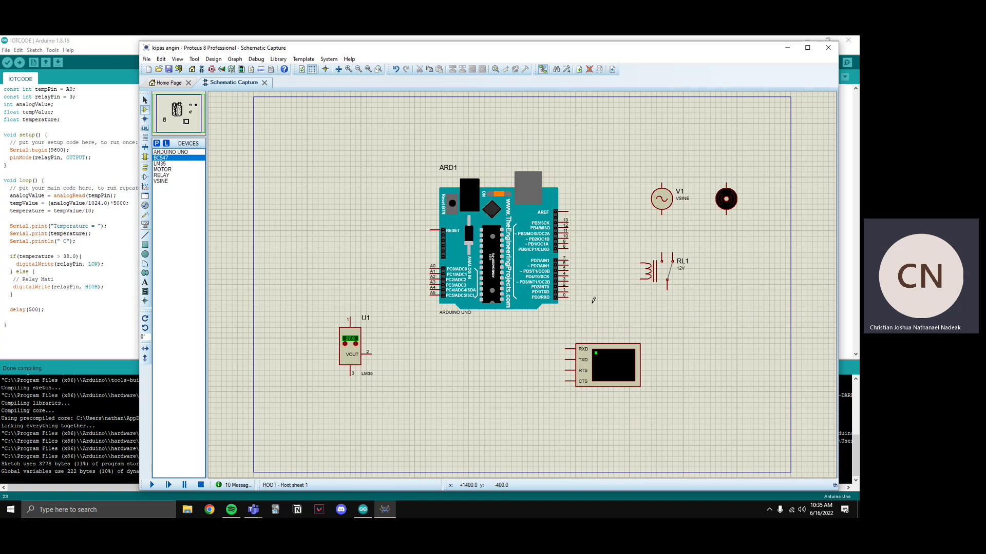
pyautogui.click(622, 292)
pyautogui.click(622, 296)
# Space out the parts by moving the virtual terminal and transistor down and the relay up and to the left
pyautogui.click(611, 373)
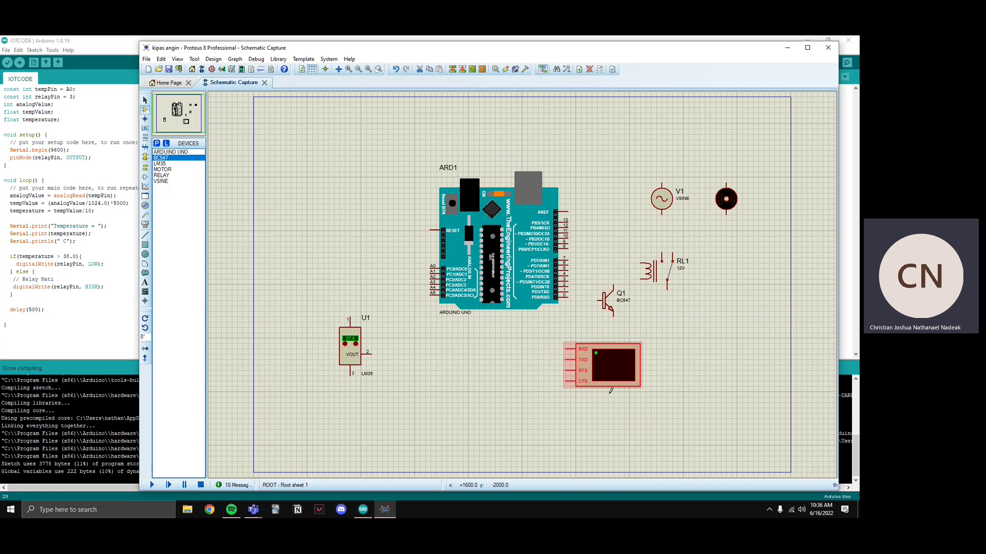
pyautogui.moveTo(609, 365); pyautogui.dragTo(608, 387)
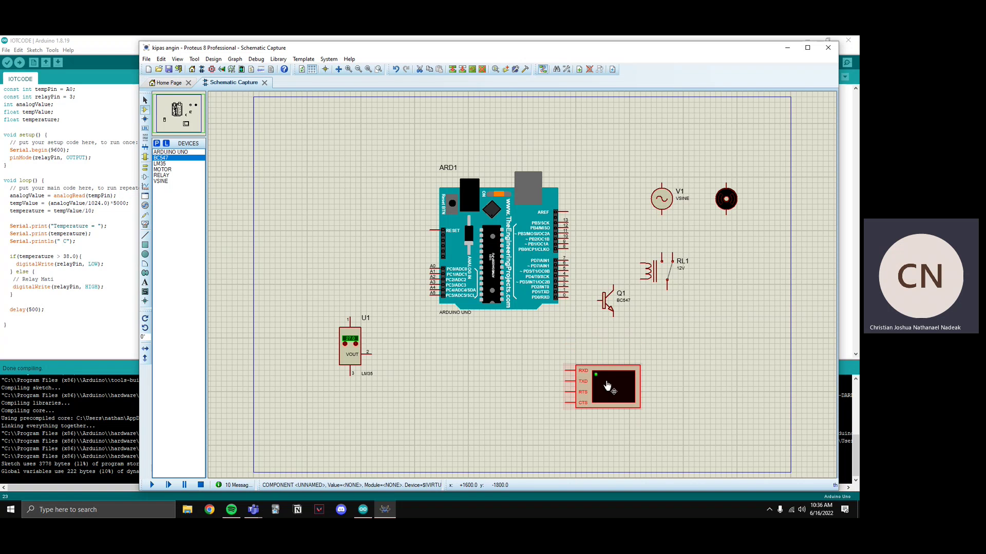
pyautogui.moveTo(611, 305); pyautogui.dragTo(609, 323)
pyautogui.click(657, 275)
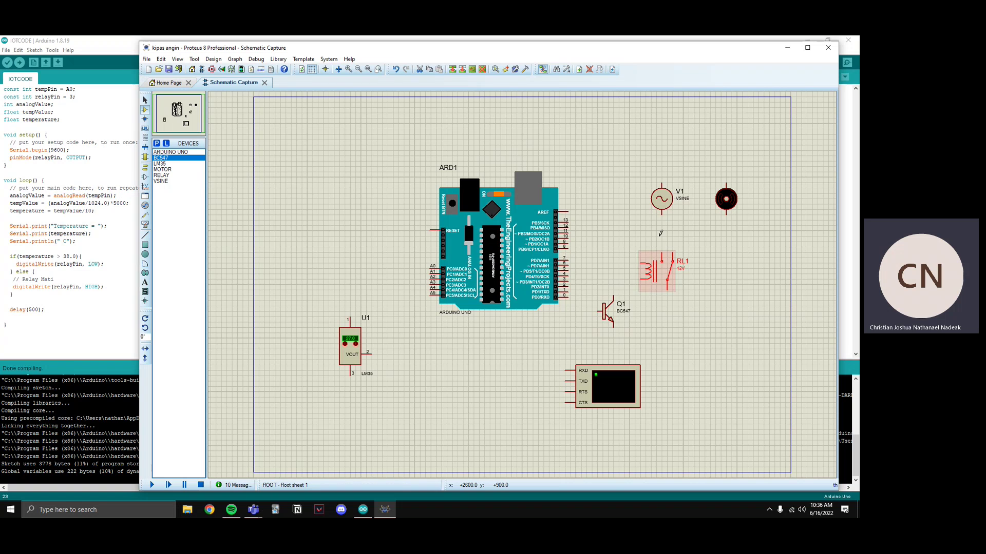
pyautogui.moveTo(657, 276); pyautogui.dragTo(648, 265)
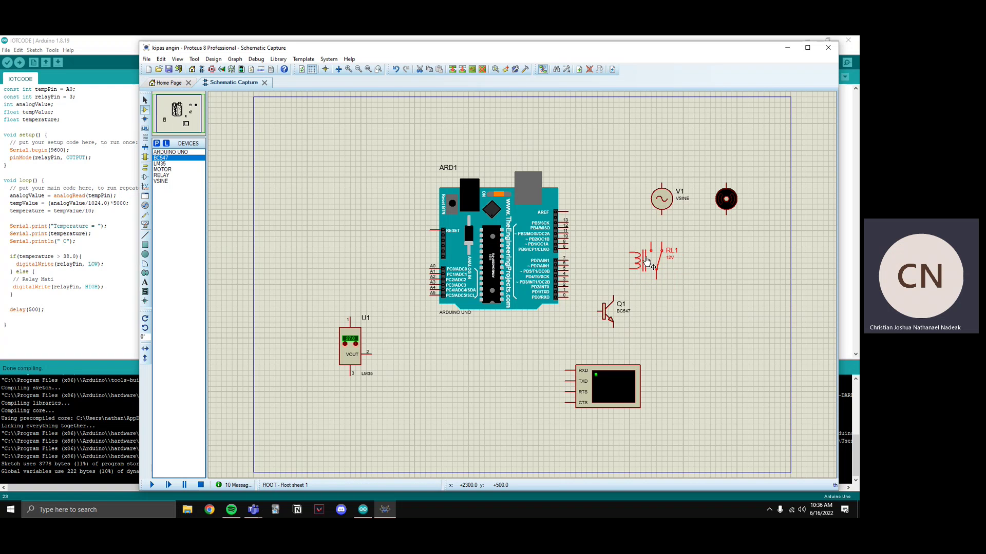
pyautogui.click(667, 204)
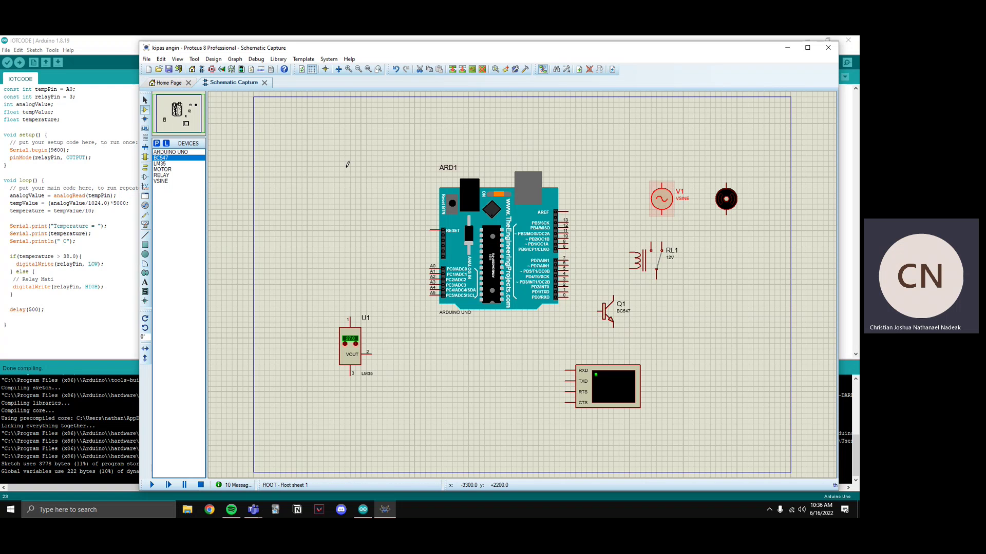
pyautogui.click(355, 344)
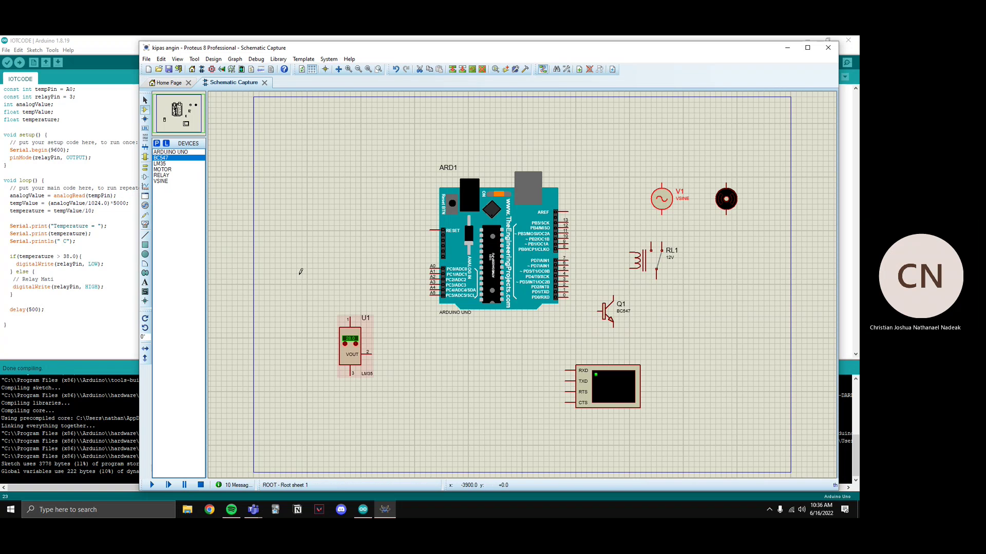
# Place a POWER terminal above the LM35's pin 1 and a GROUND terminal below its pin 3
pyautogui.click(190, 164)
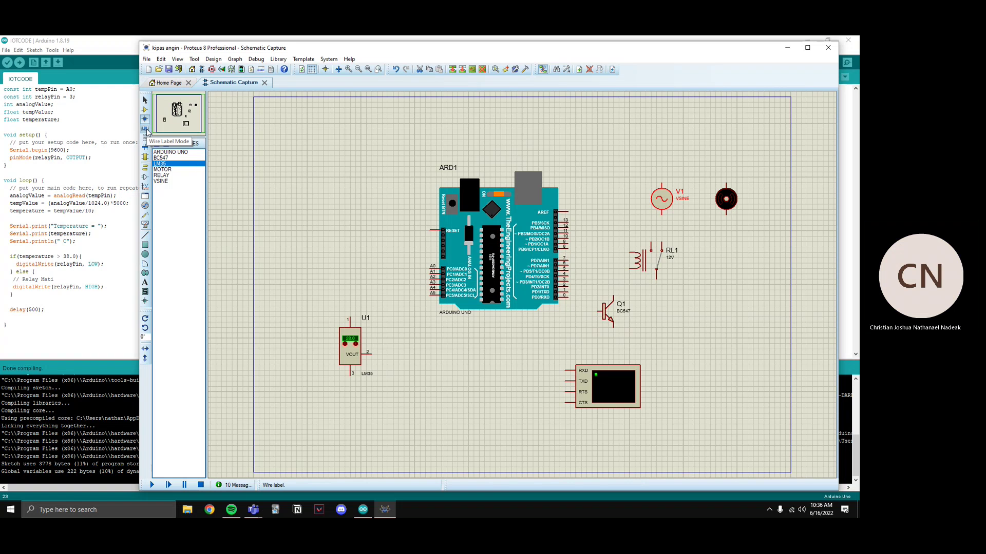
pyautogui.click(145, 157)
pyautogui.click(145, 167)
pyautogui.click(163, 175)
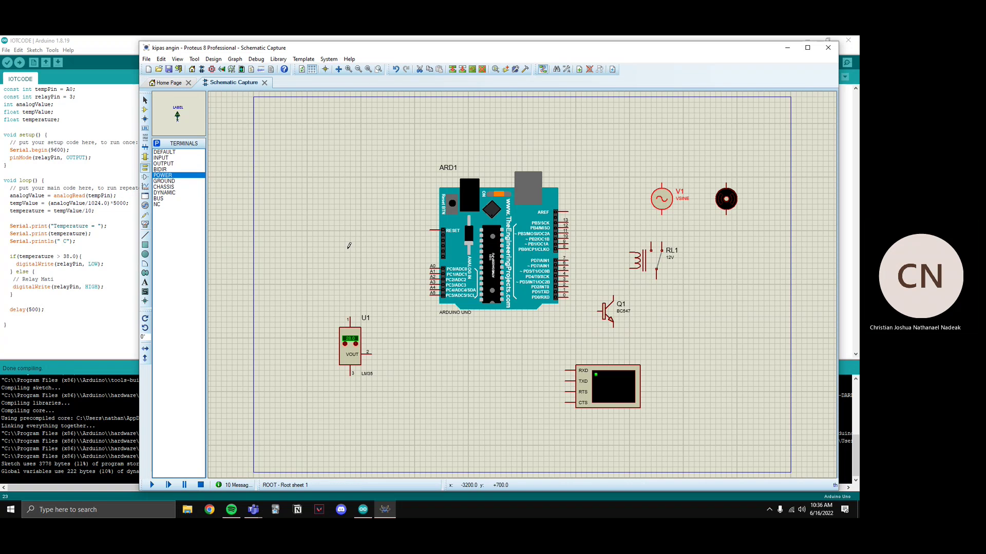
pyautogui.click(351, 294)
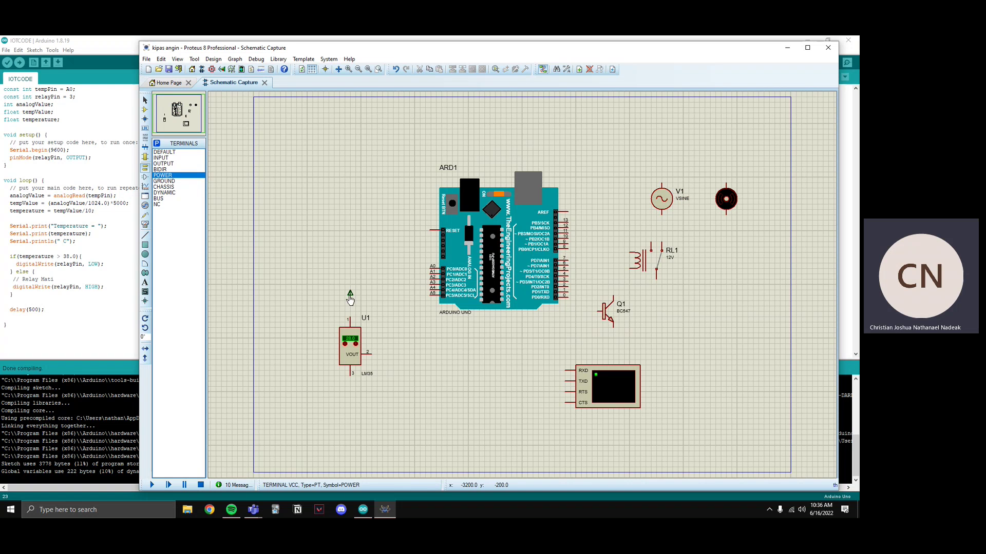
pyautogui.click(165, 181)
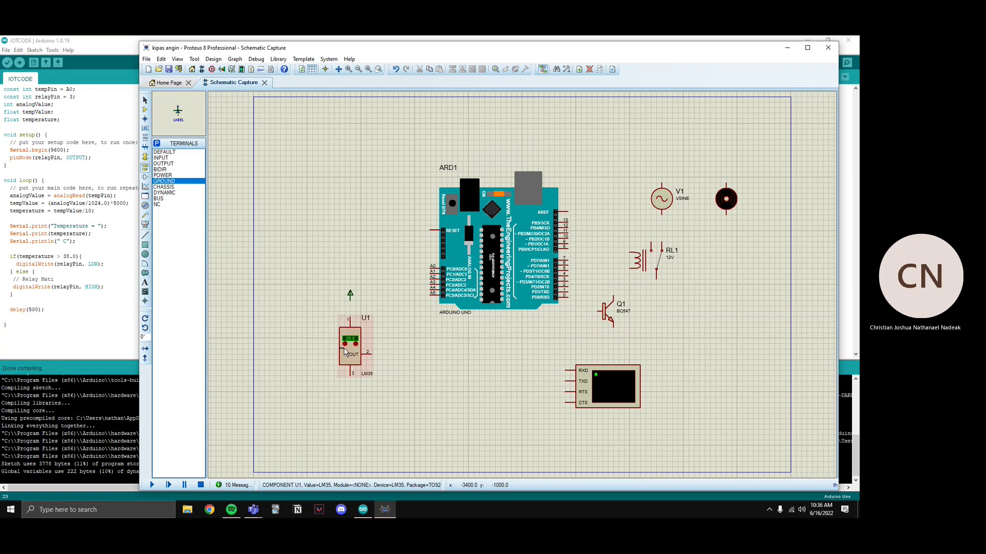
pyautogui.click(350, 397)
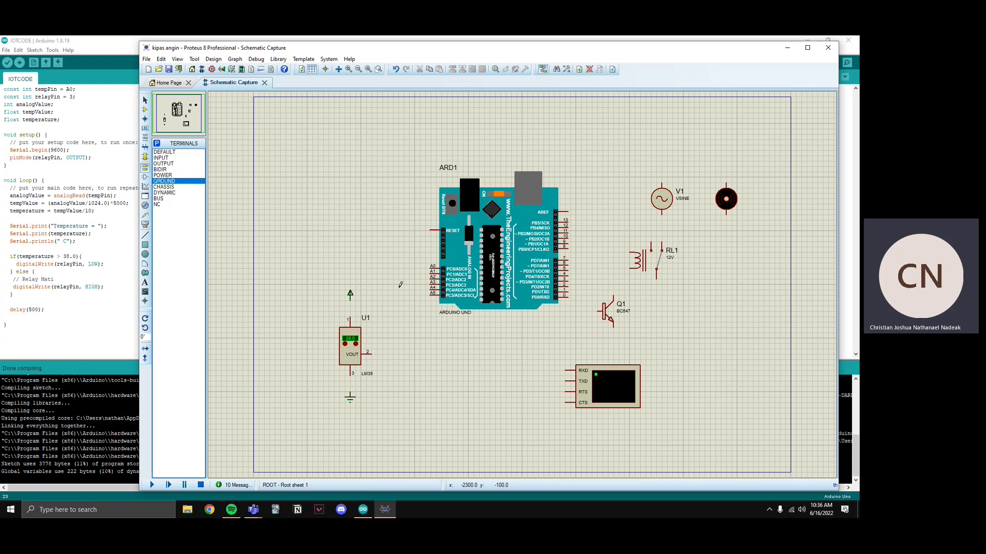
# Wire the LM35's pin 1 to the power terminal, pin 3 to ground, and VOUT to the Arduino's A0 pin
pyautogui.click(350, 296)
pyautogui.click(350, 319)
pyautogui.click(352, 375)
pyautogui.click(350, 394)
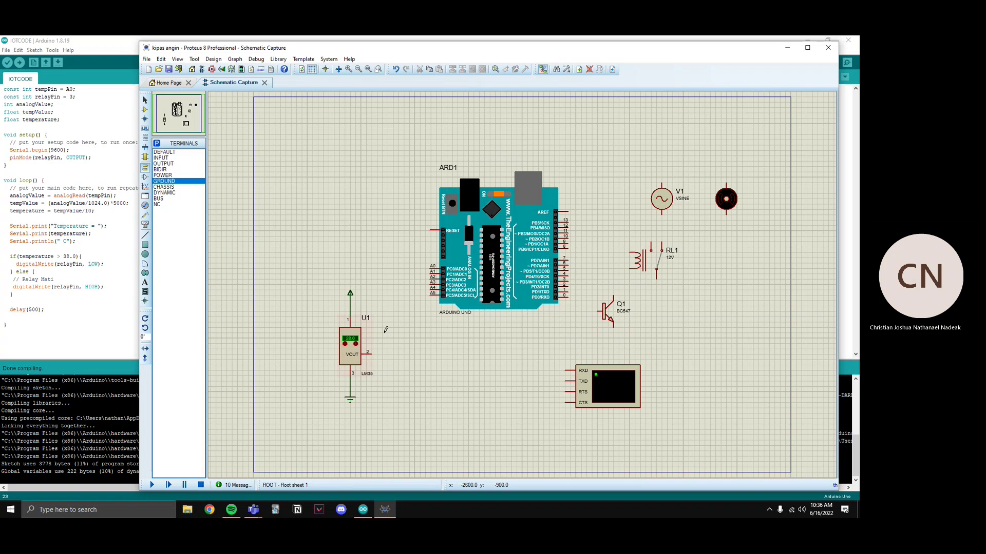
pyautogui.click(373, 353)
pyautogui.click(430, 266)
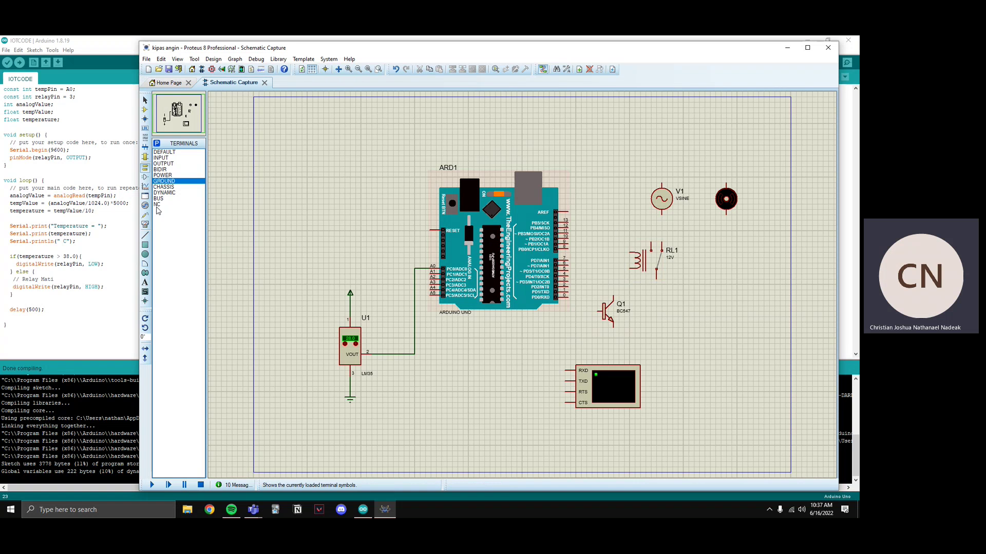
# Place a POWER terminal above the relay's contacts, and shift the motor and AC source to the right
pyautogui.click(171, 175)
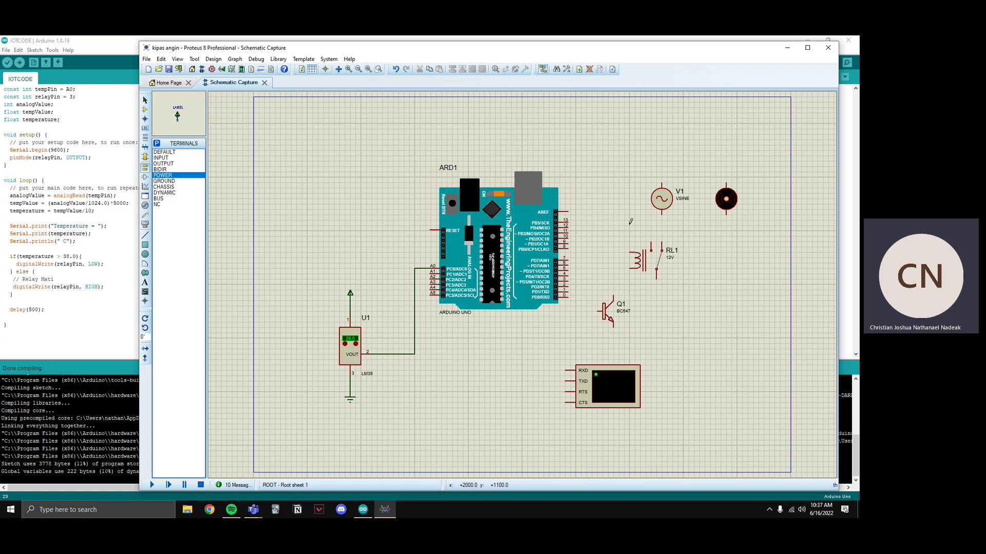
pyautogui.click(649, 223)
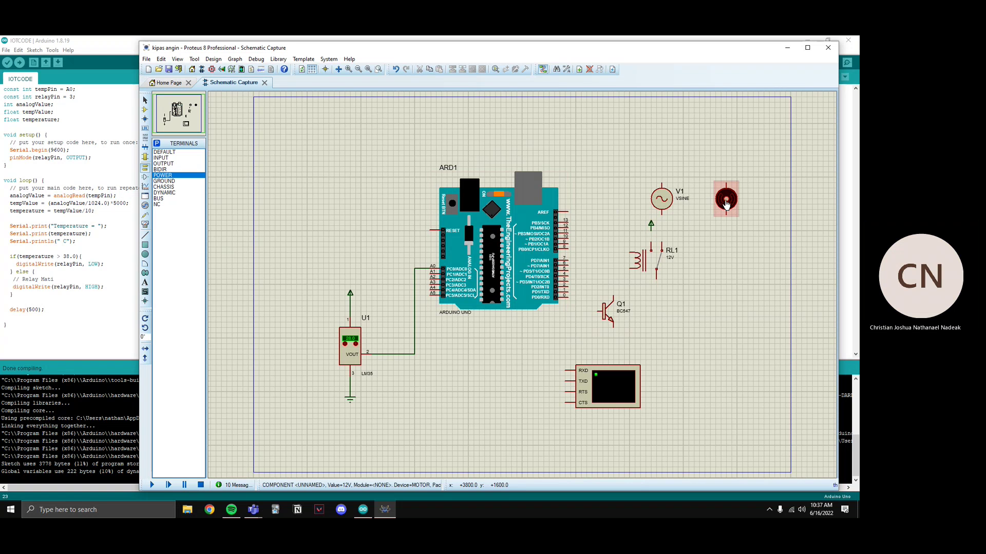
pyautogui.click(745, 195)
pyautogui.hotkey('ctrl', 'c')
pyautogui.hotkey('ctrl', 'v')
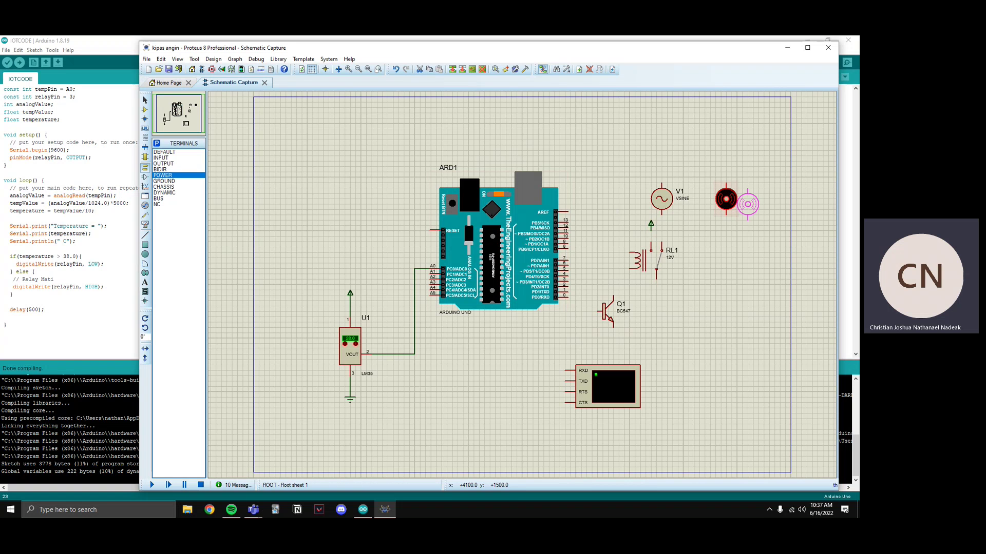
pyautogui.click(747, 199)
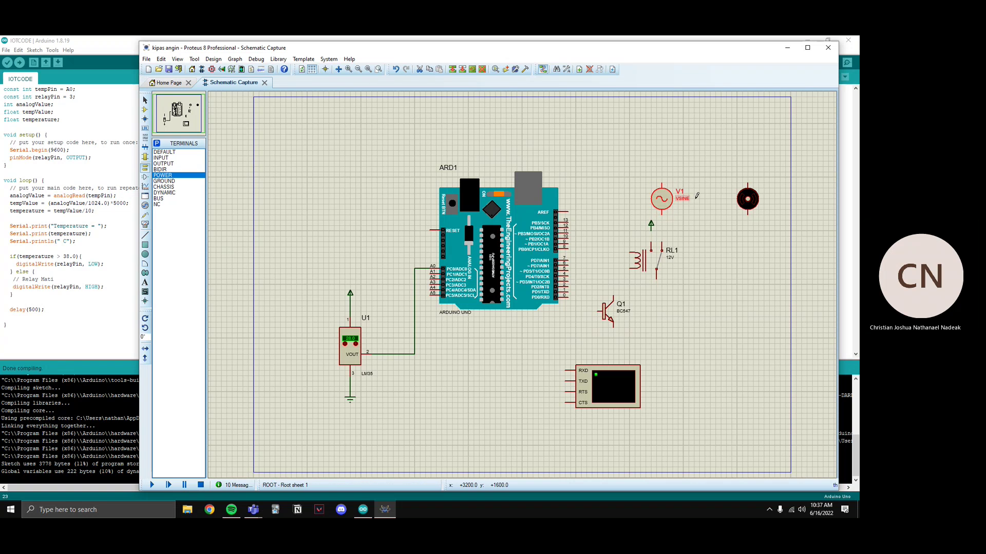
pyautogui.moveTo(665, 200); pyautogui.dragTo(694, 207)
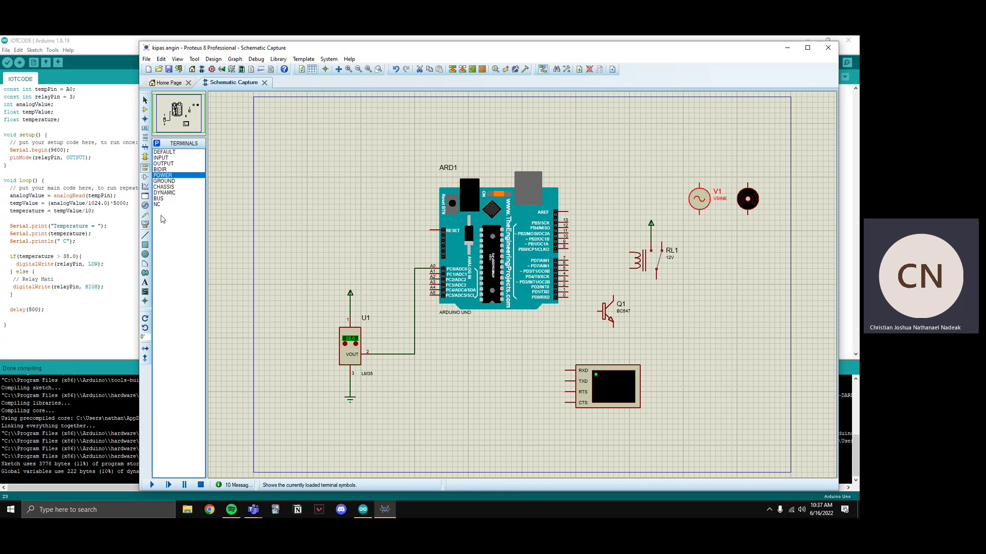
# Place a GROUND terminal at the BC547's emitter and wire its collector to the lower end of the relay coil
pyautogui.click(169, 182)
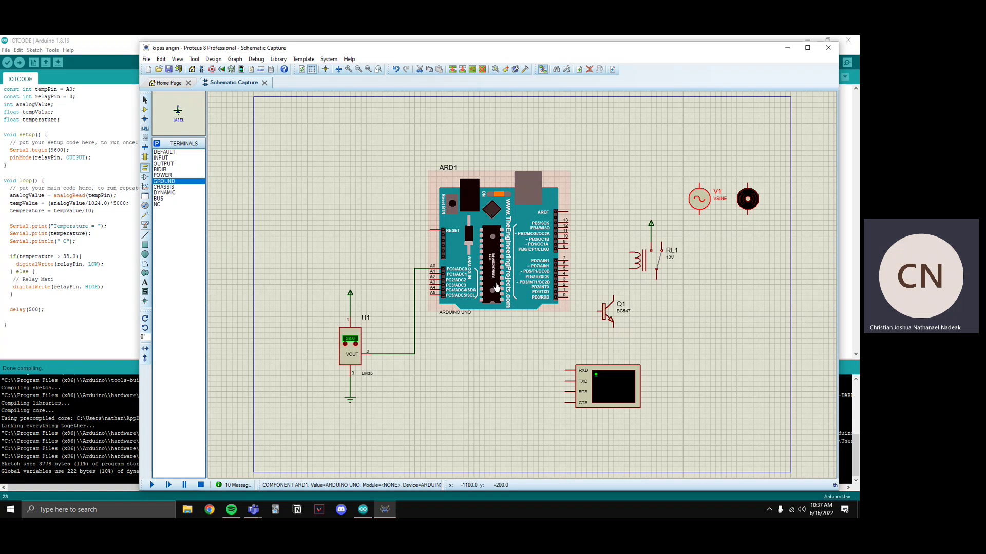
pyautogui.click(612, 343)
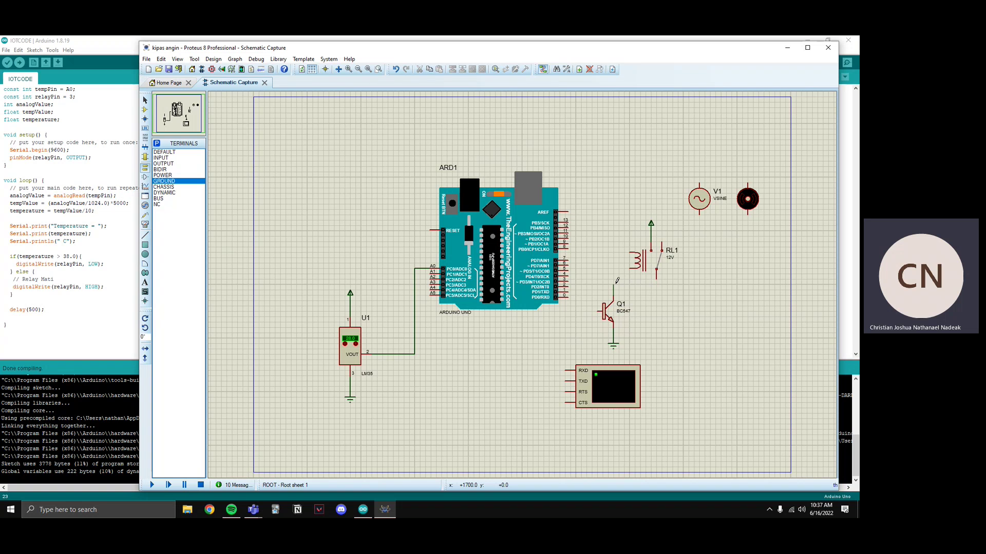
pyautogui.click(614, 283)
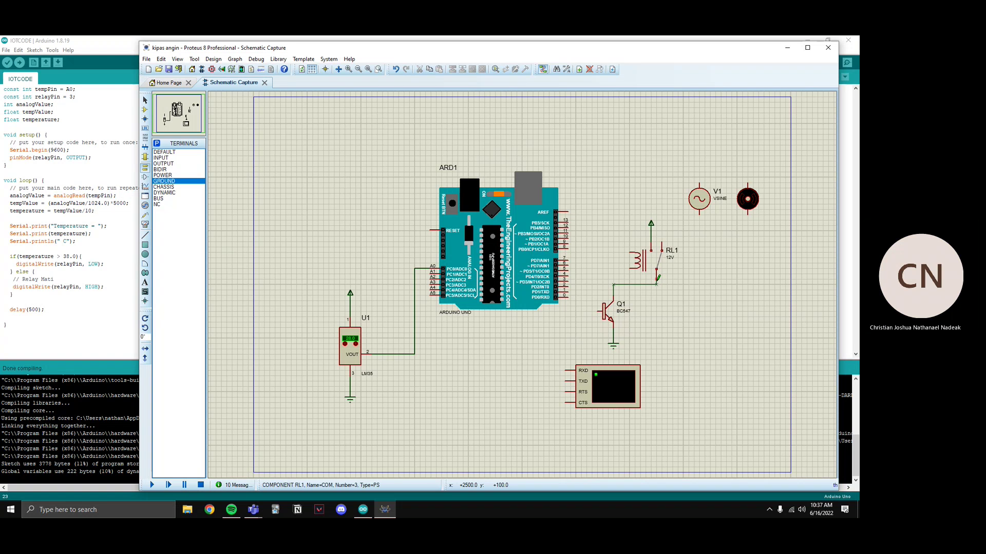
pyautogui.click(629, 268)
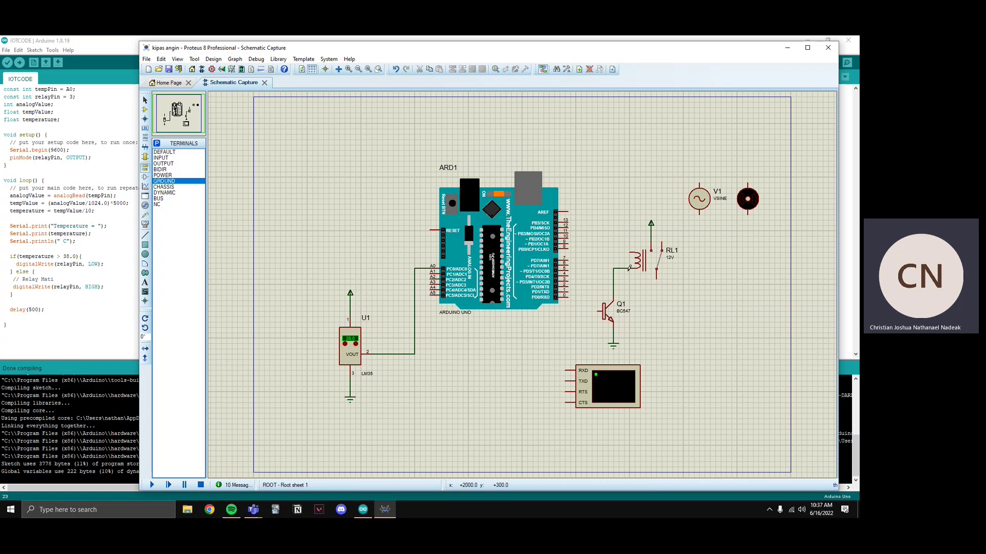
# Delete the wire between the relay contact and its power terminal, and move that terminal left above the coil's end
pyautogui.rightClick(653, 236)
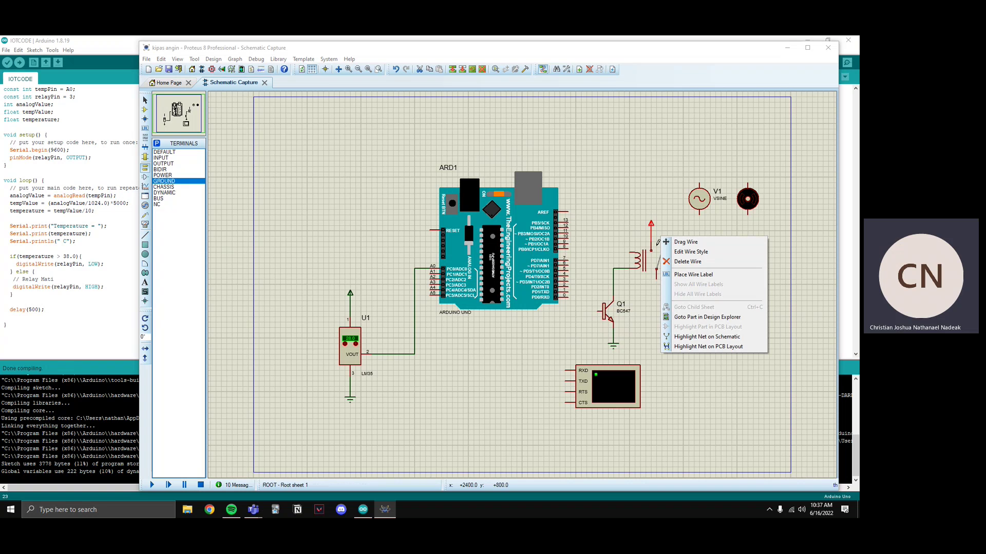
pyautogui.click(687, 262)
pyautogui.moveTo(649, 226); pyautogui.dragTo(624, 225)
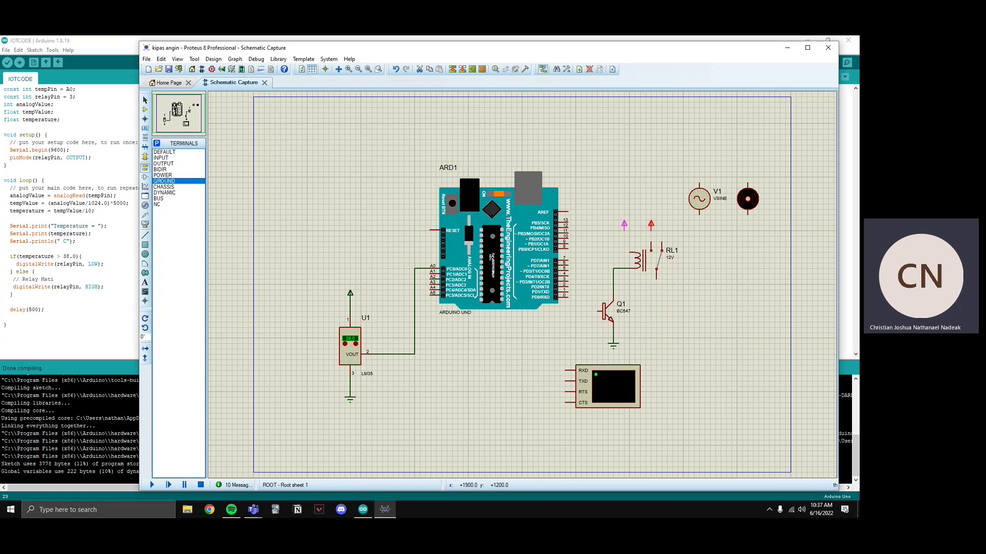
# Wire the upper end of the relay coil to the power terminal, and the Arduino's pin 3 to the BC547's base
pyautogui.click(625, 249)
pyautogui.click(624, 229)
pyautogui.click(566, 279)
pyautogui.click(598, 308)
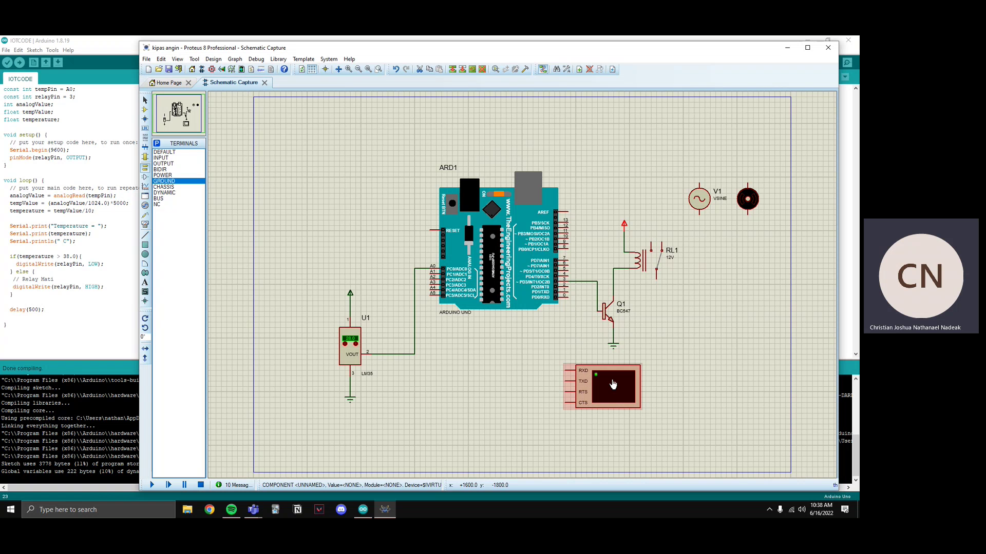
# Move the virtual terminal down and right, and wire its RXD to the Arduino's pin 1 and TXD to pin 0
pyautogui.moveTo(612, 385); pyautogui.dragTo(634, 406)
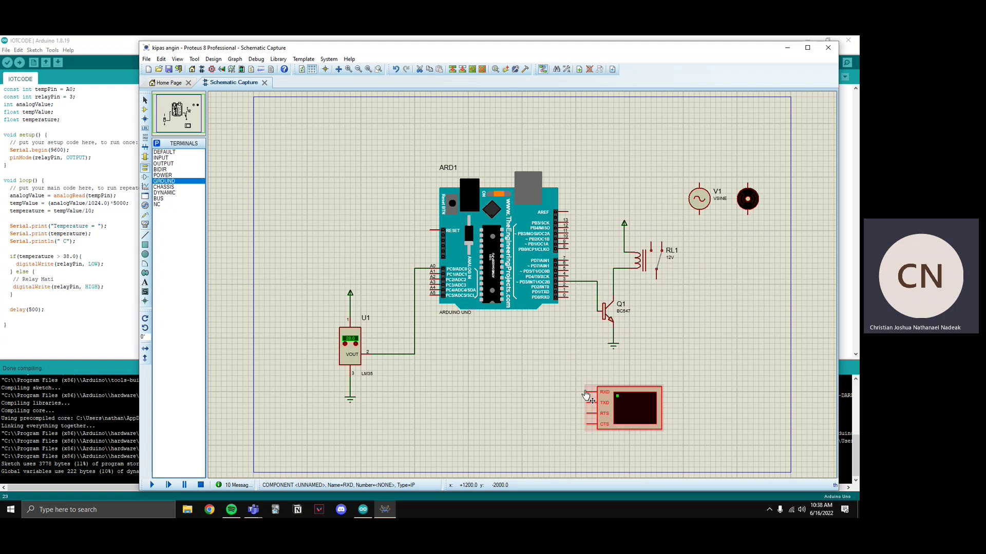
pyautogui.doubleClick(588, 395)
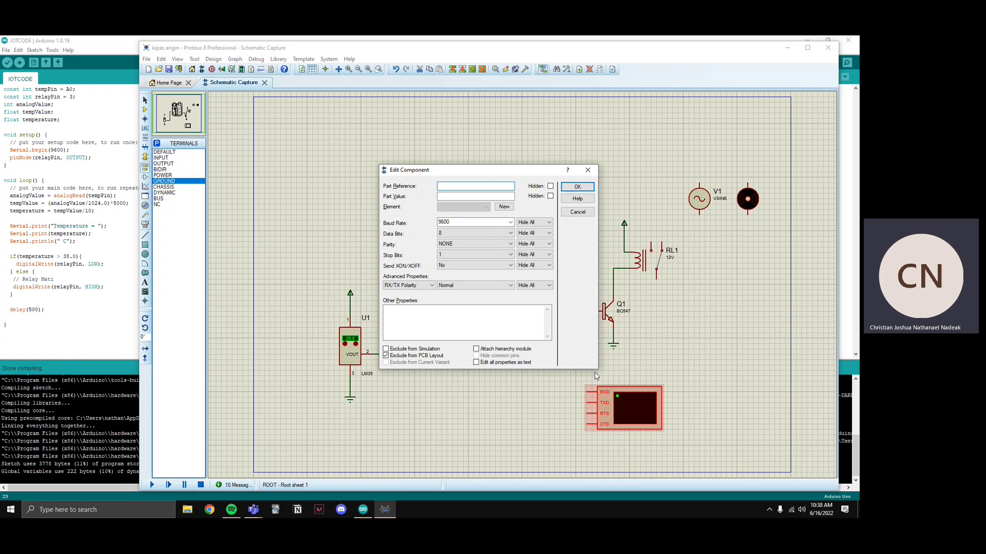
pyautogui.click(587, 169)
pyautogui.click(585, 392)
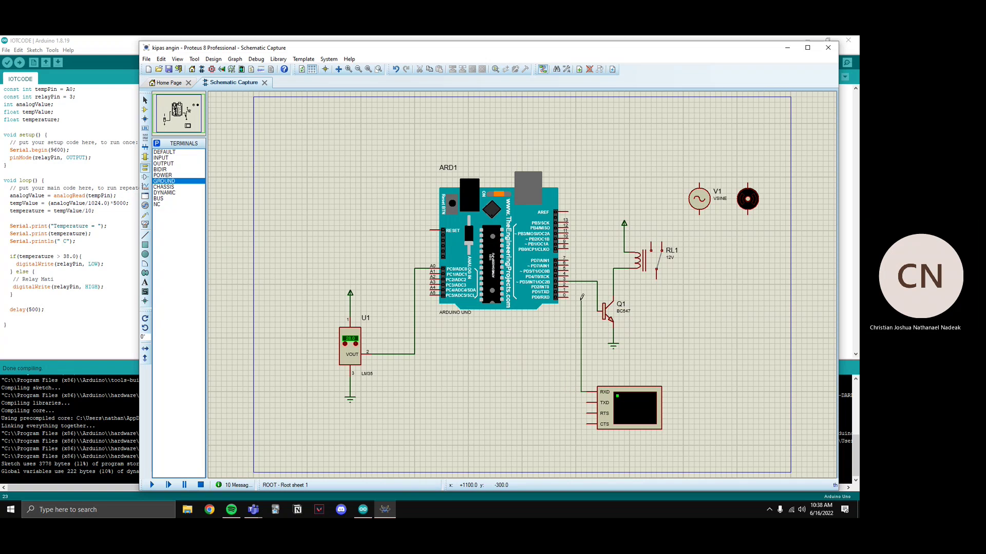
pyautogui.click(569, 291)
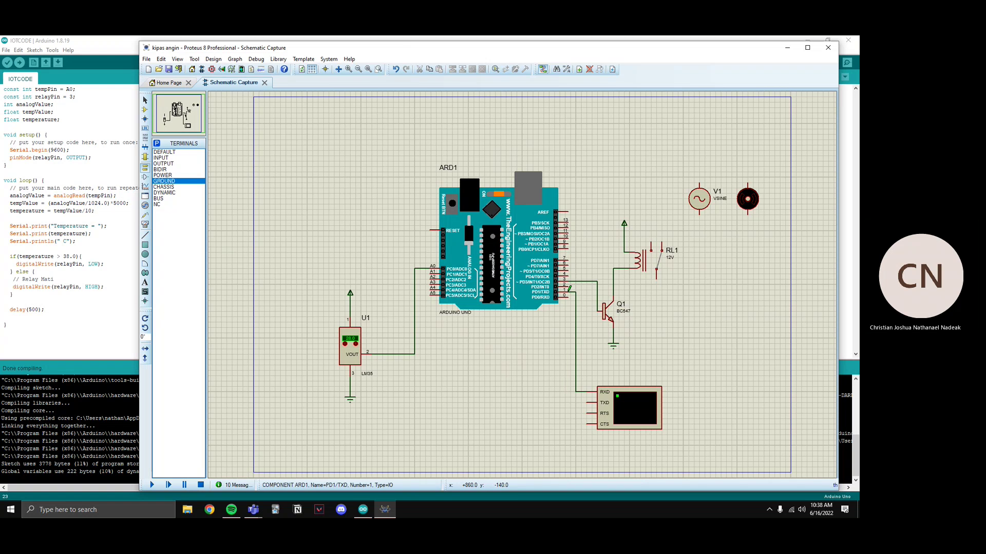
pyautogui.click(587, 401)
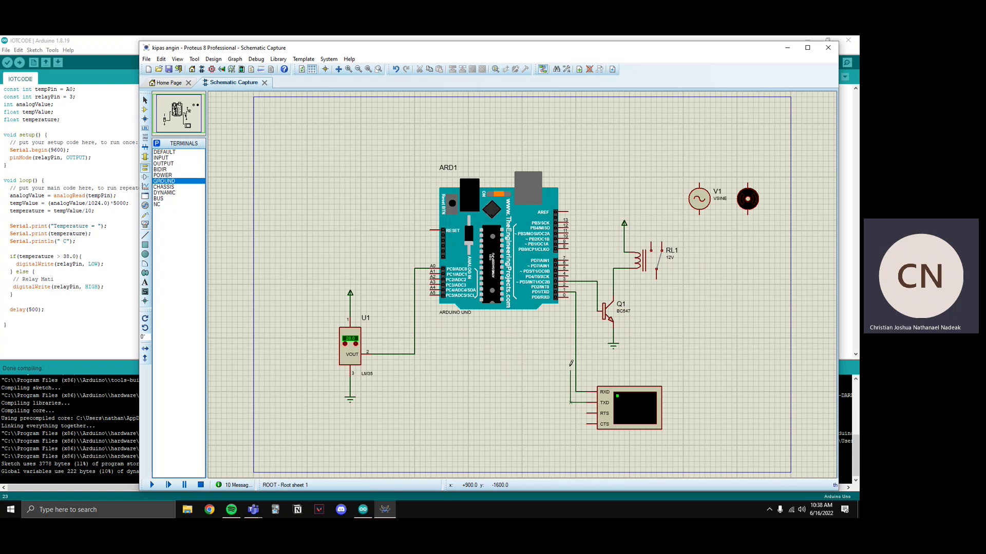
pyautogui.click(568, 296)
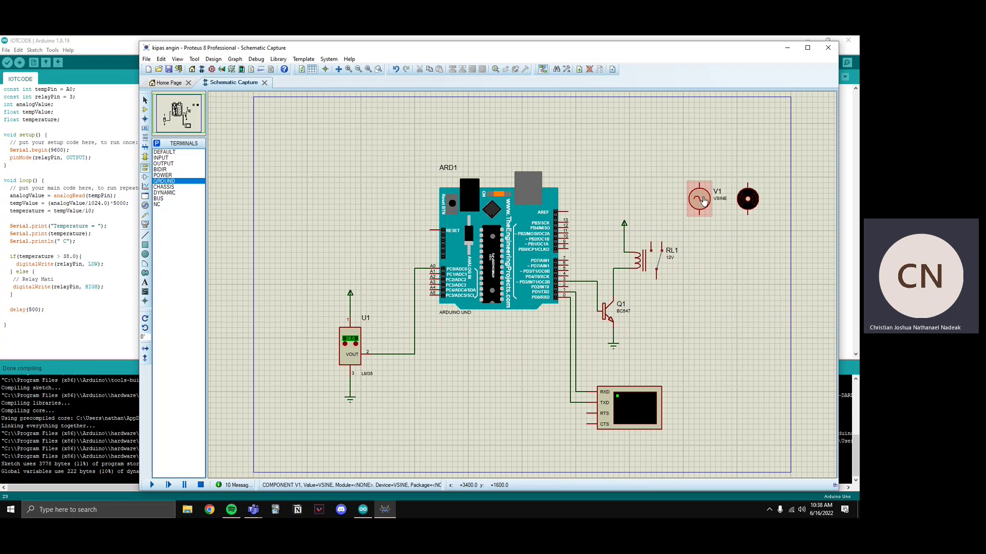
# Move the AC source and motor up and left, and wire the source's lower pin to the relay's upper right contact
pyautogui.moveTo(716, 194); pyautogui.dragTo(680, 183)
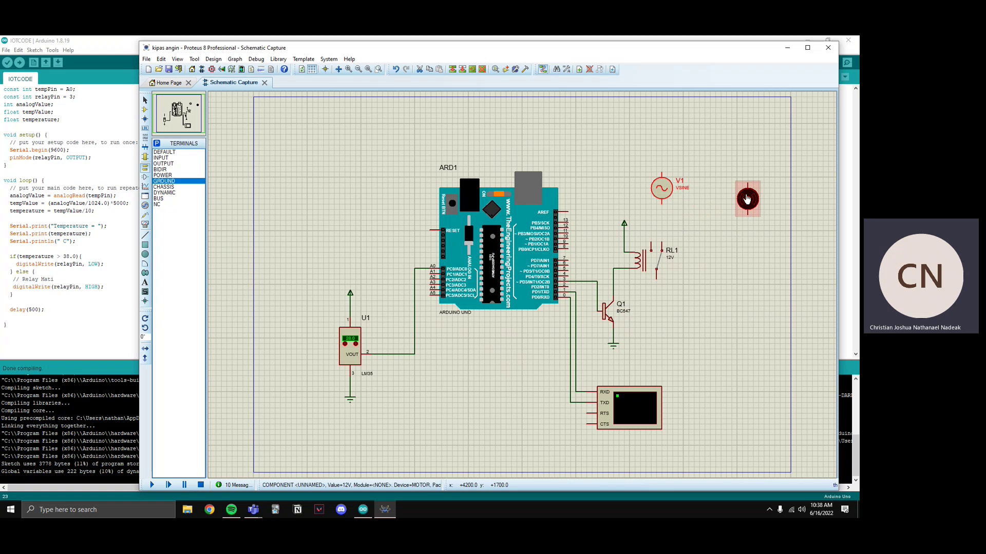
pyautogui.moveTo(746, 198); pyautogui.dragTo(710, 188)
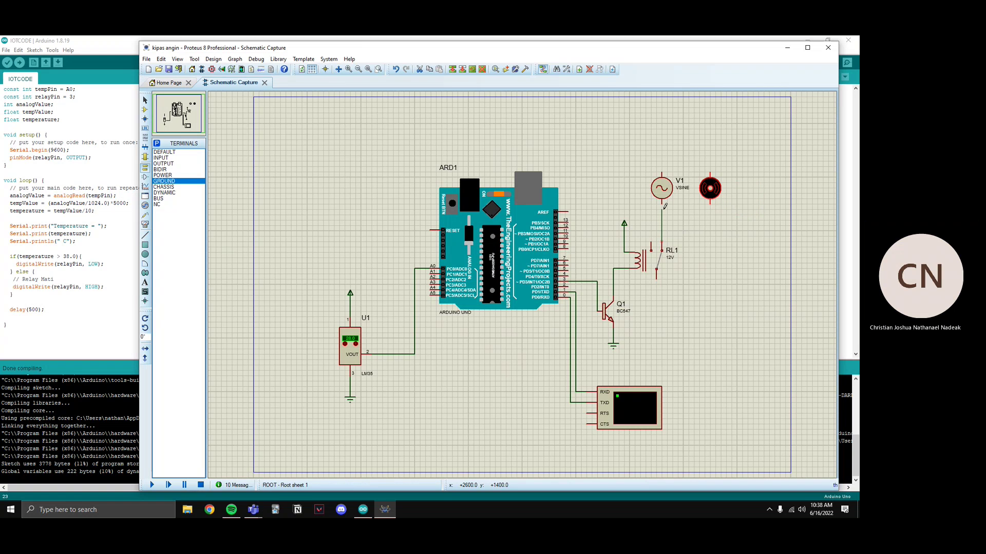
pyautogui.click(662, 240)
pyautogui.click(662, 204)
# Wire the AC source's upper pin to the motor's upper pin, and the motor's lower pin to the relay's COM contact
pyautogui.click(663, 169)
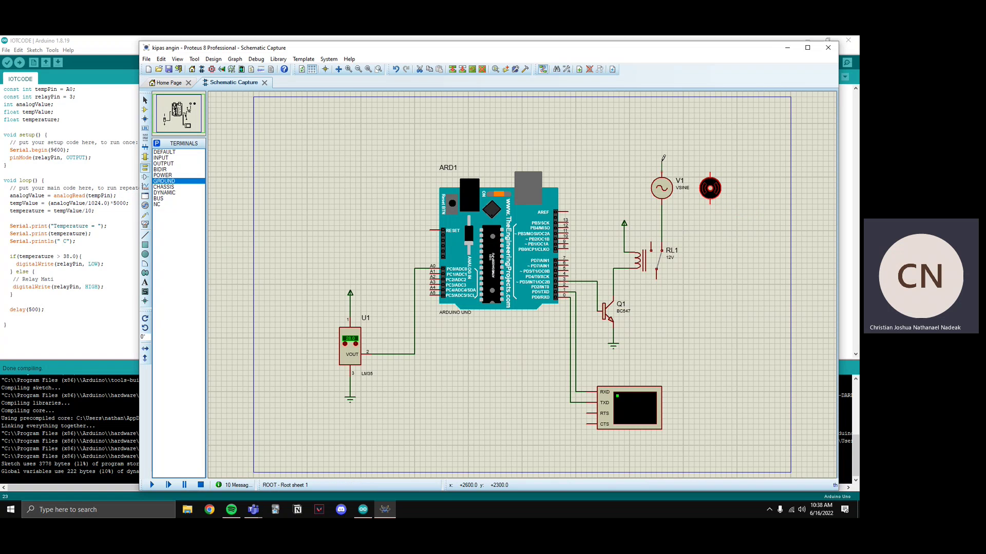
pyautogui.click(710, 176)
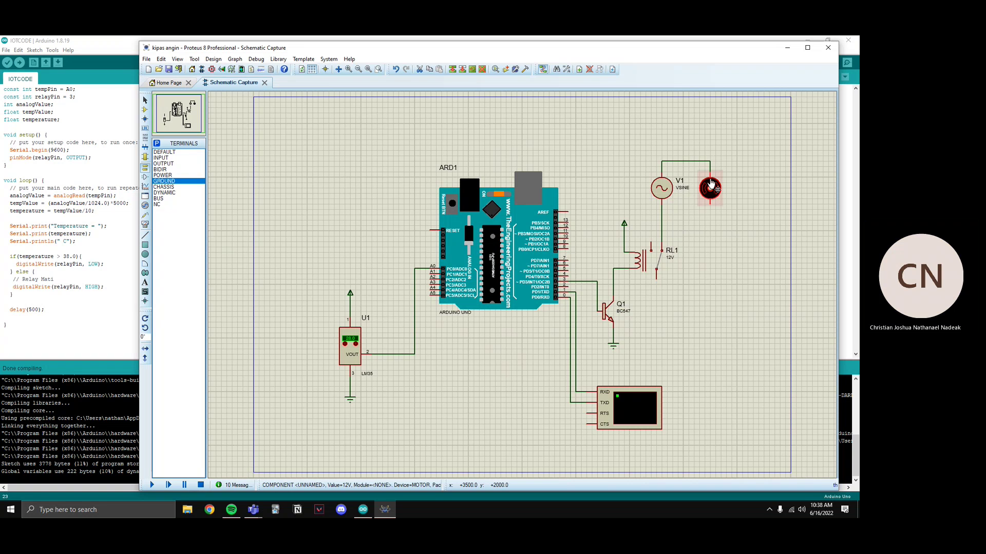
pyautogui.doubleClick(710, 210)
pyautogui.press('Escape')
pyautogui.click(711, 203)
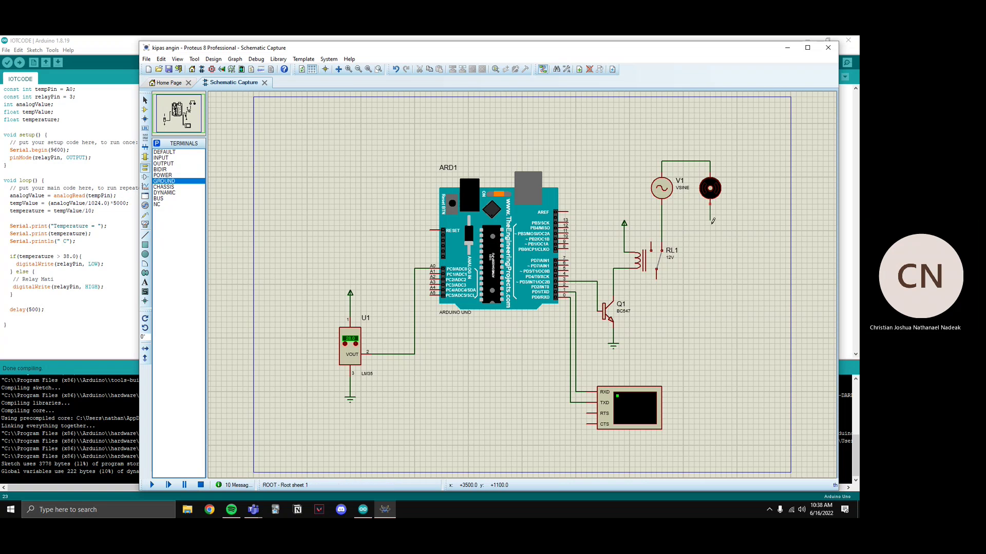
pyautogui.click(709, 290)
pyautogui.click(657, 277)
pyautogui.click(657, 277)
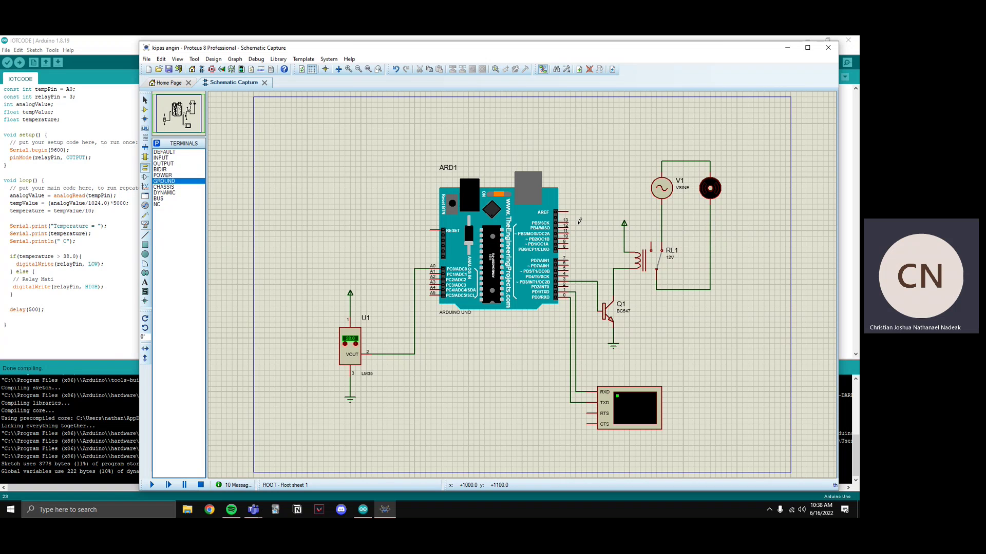
# Set the relay's part value to 5V
pyautogui.click(682, 251)
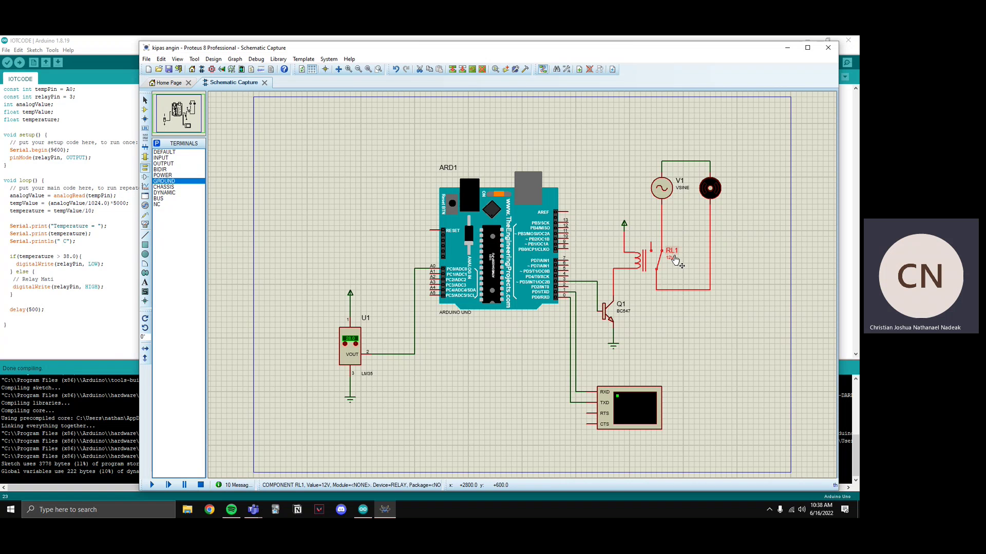
pyautogui.doubleClick(670, 258)
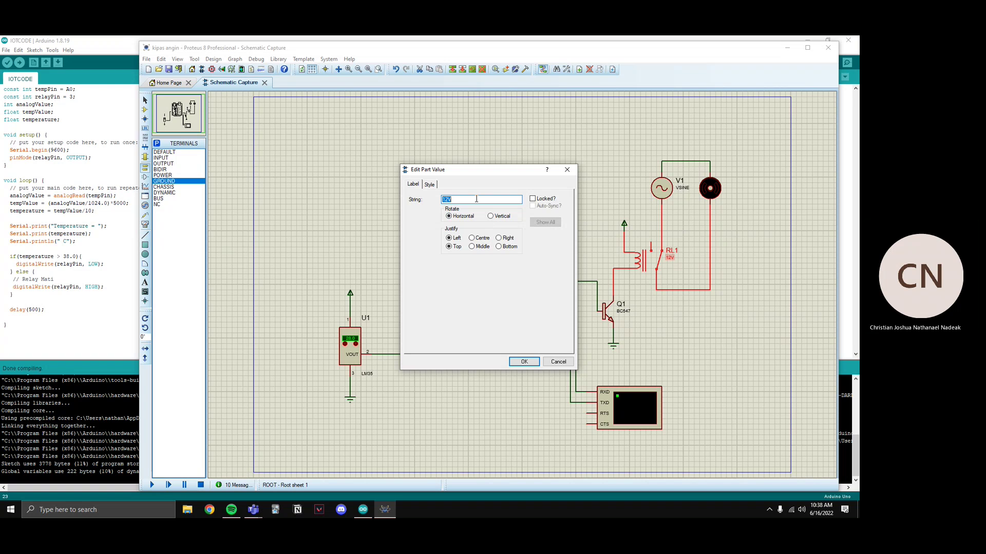
pyautogui.write('5V')
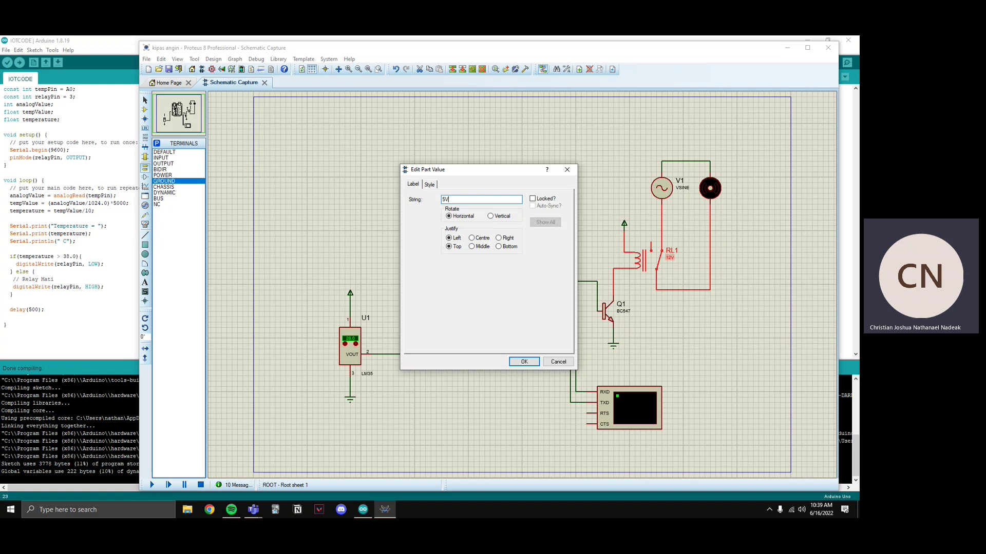
pyautogui.press('Return')
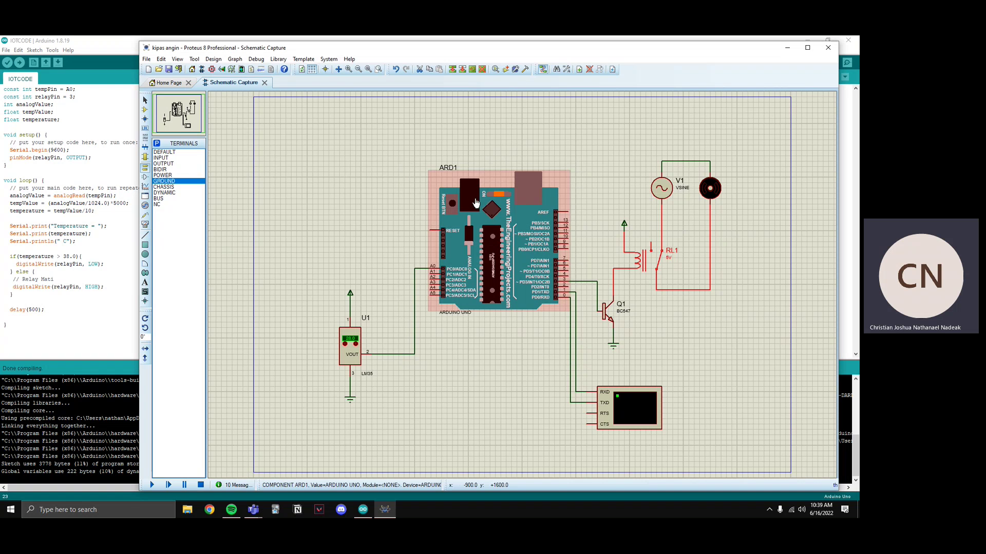
# Set the AC source's amplitude to 12V and its frequency to 5
pyautogui.doubleClick(683, 188)
pyautogui.press('Escape')
pyautogui.doubleClick(661, 187)
pyautogui.doubleClick(466, 244)
pyautogui.press('BackSpace')
pyautogui.write('1')
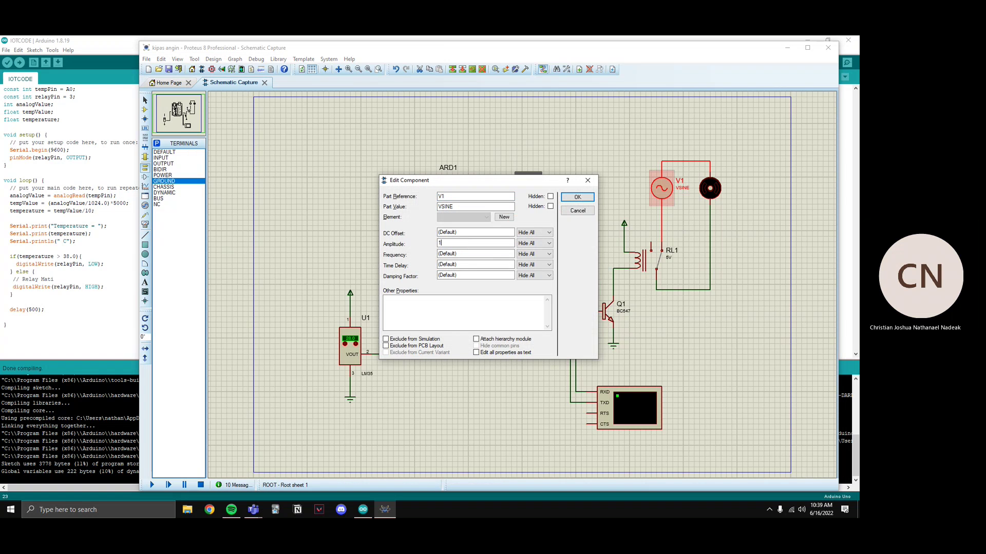
pyautogui.write('2V')
pyautogui.click(464, 254)
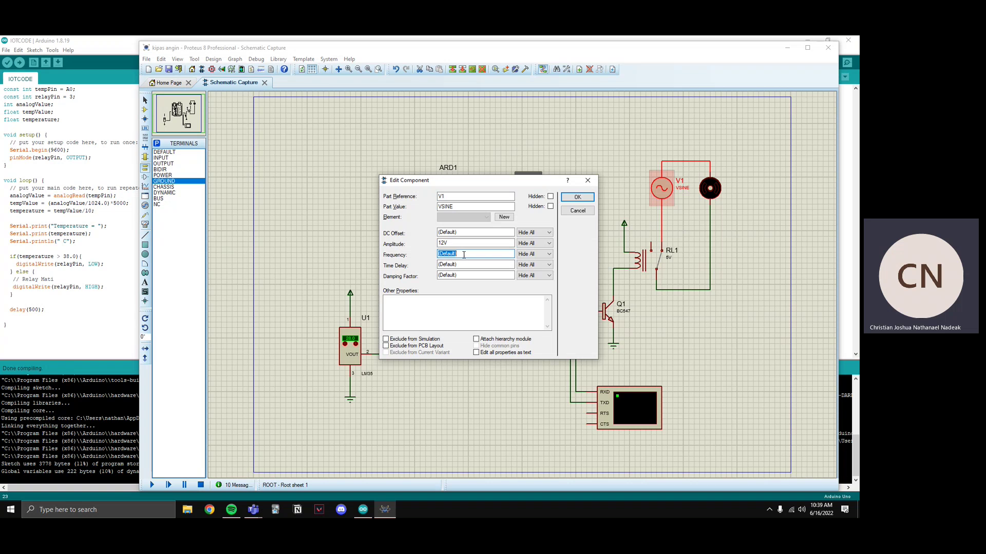
pyautogui.write('5')
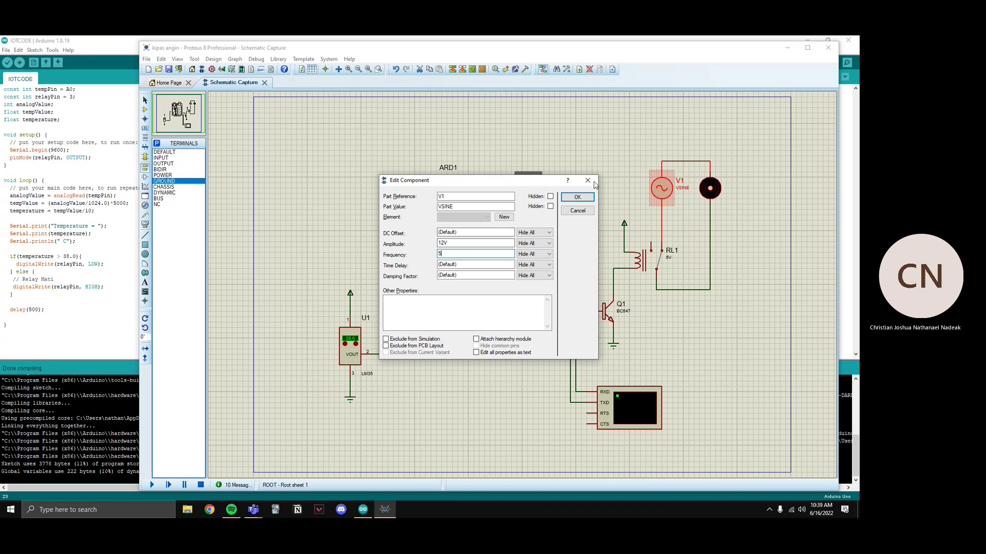
pyautogui.click(584, 198)
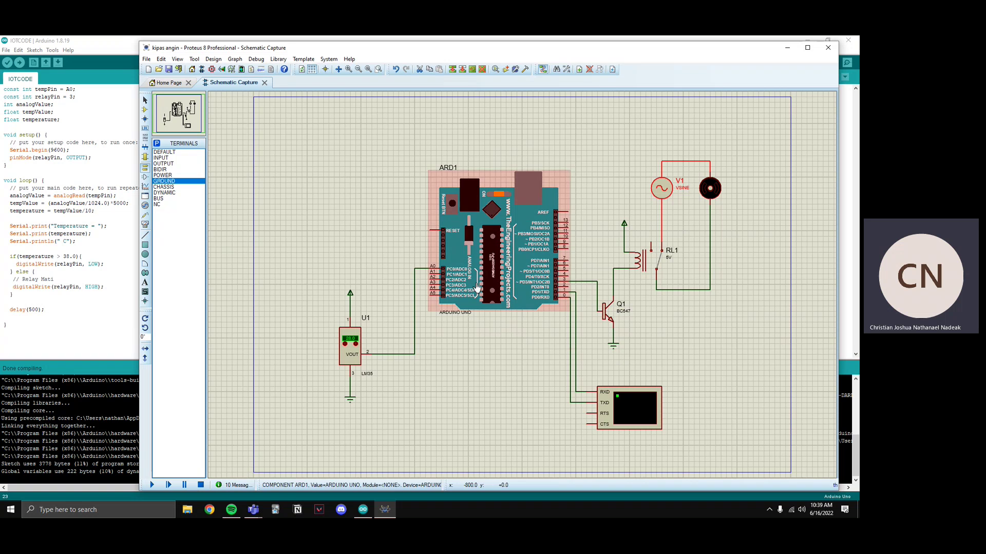
# Set the Arduino Uno's program file to the compiled IOTCODE.ino.elf path copied from the Arduino IDE's build output
pyautogui.click(364, 510)
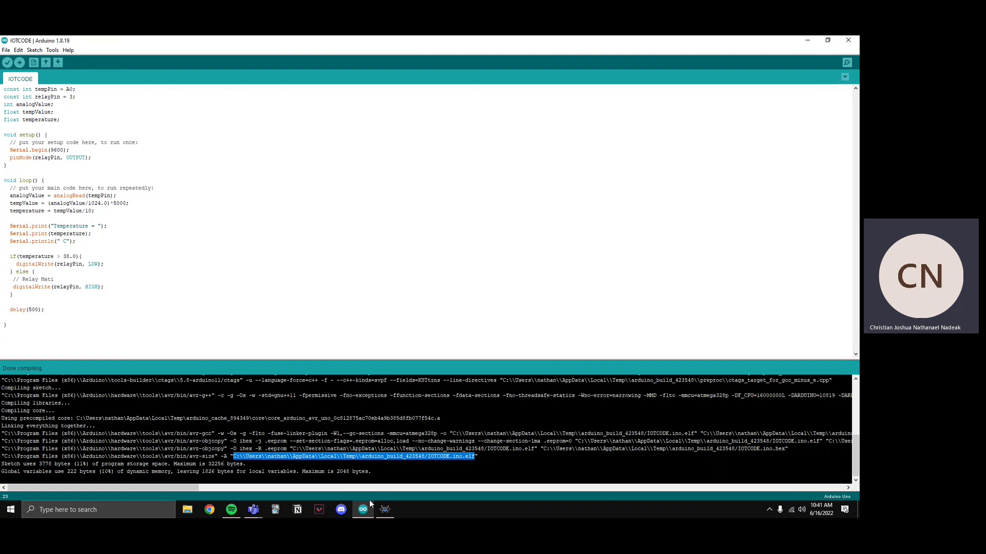
pyautogui.click(384, 509)
pyautogui.doubleClick(477, 239)
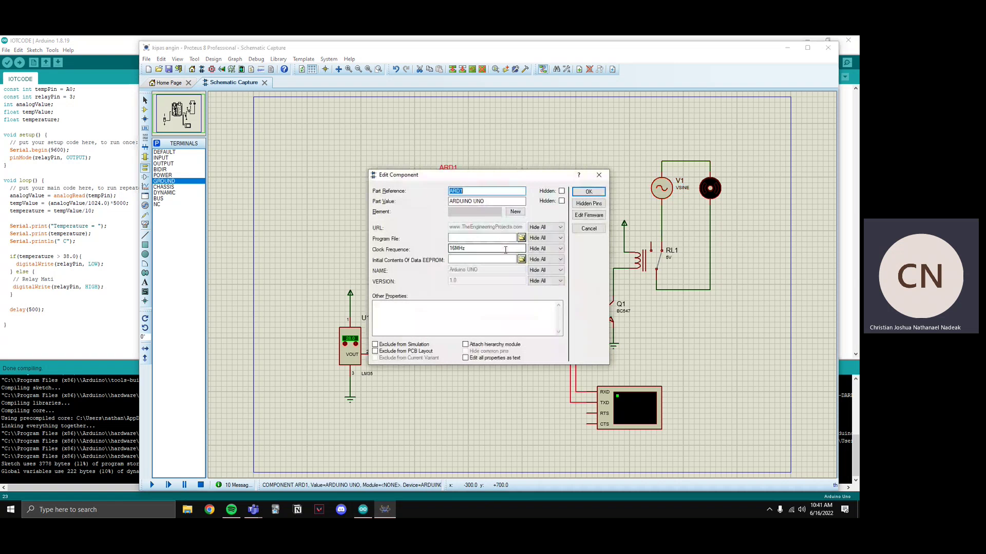
pyautogui.click(477, 239)
pyautogui.rightClick(471, 236)
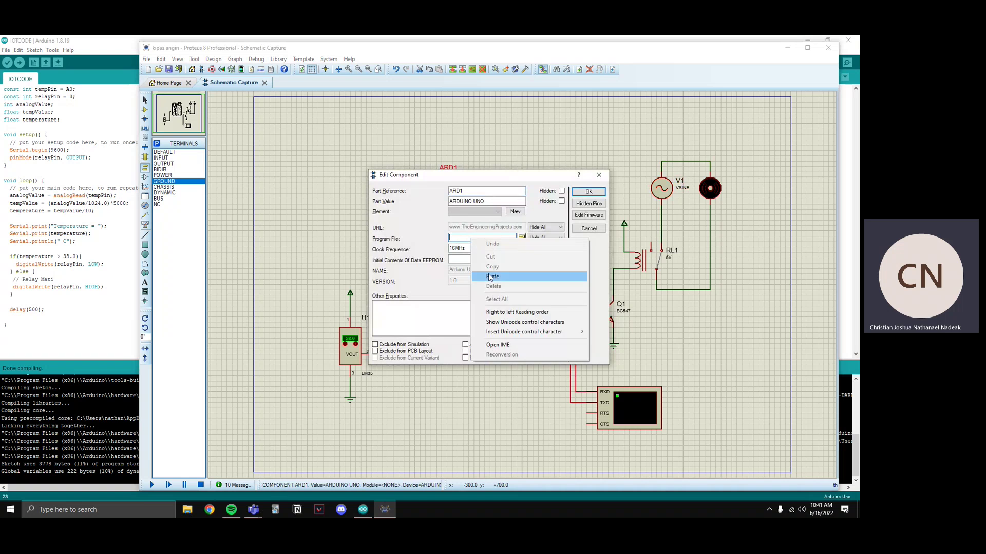
pyautogui.click(490, 276)
pyautogui.click(588, 191)
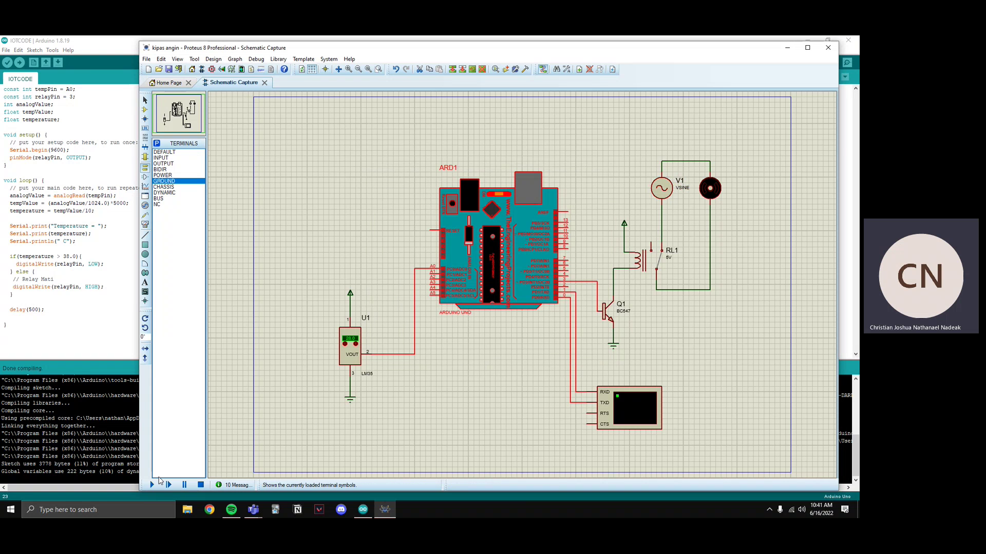
# Run the simulation and raise the LM35 sensor's temperature past the 38 °C threshold to about 40 °C
pyautogui.click(151, 485)
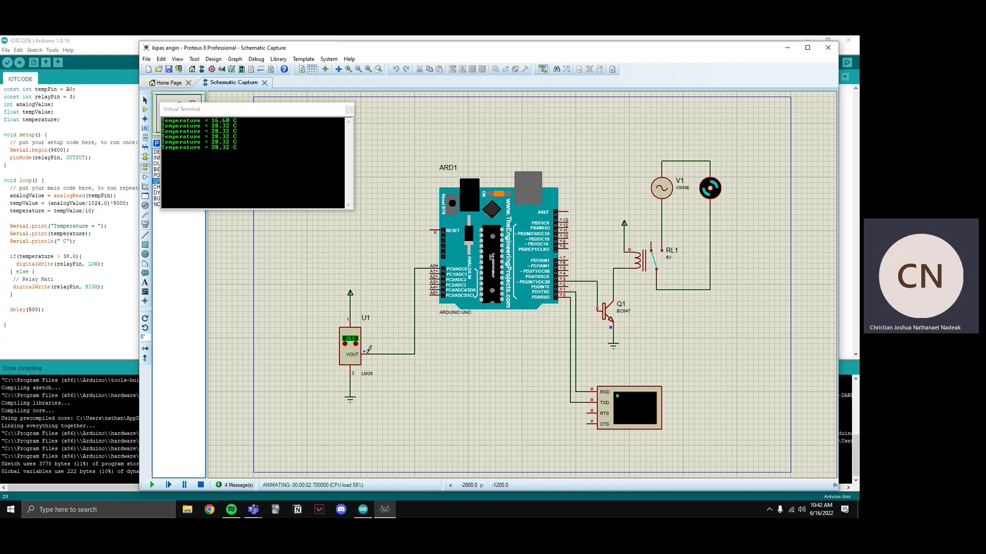
pyautogui.click(357, 345)
pyautogui.click(356, 345)
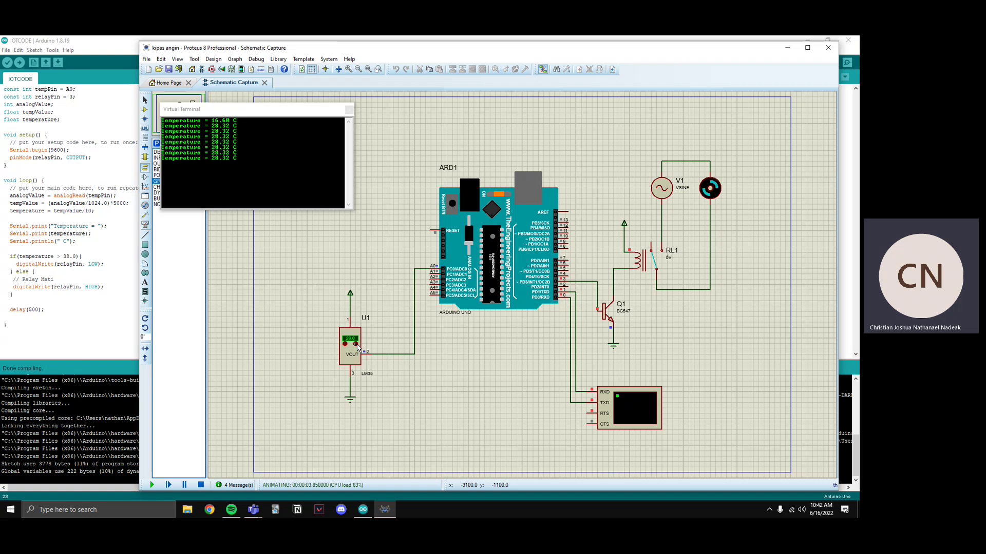
pyautogui.click(356, 345)
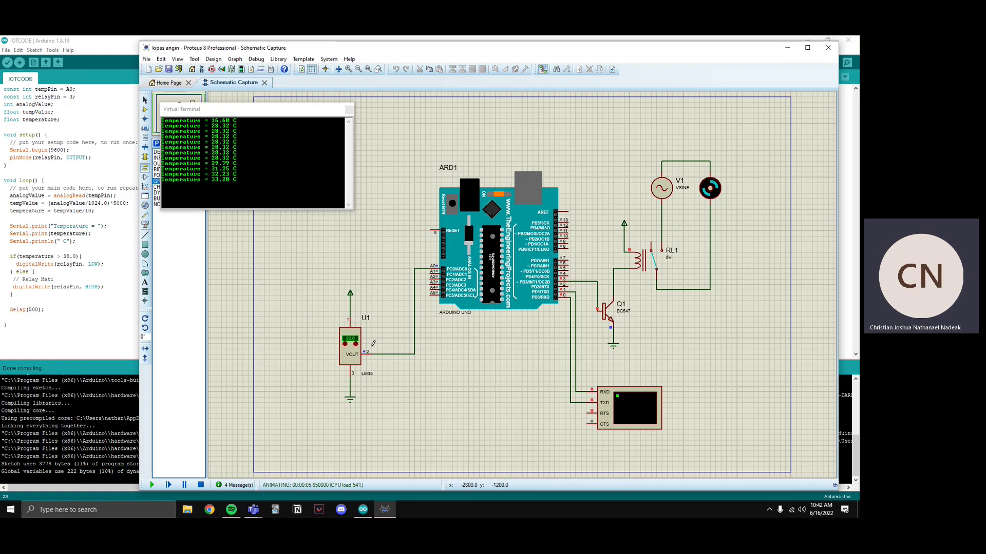
pyautogui.click(357, 345)
pyautogui.click(356, 344)
pyautogui.doubleClick(356, 343)
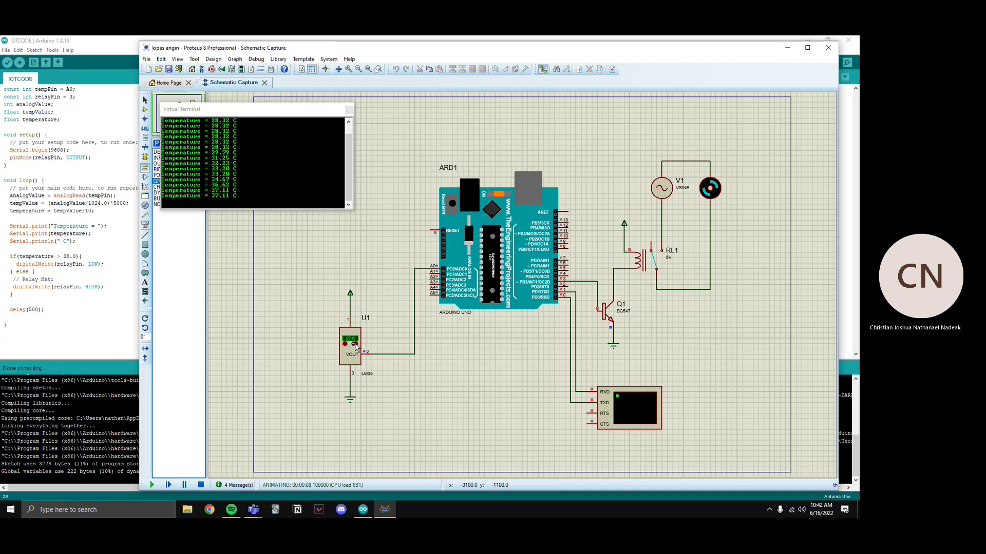
pyautogui.click(357, 344)
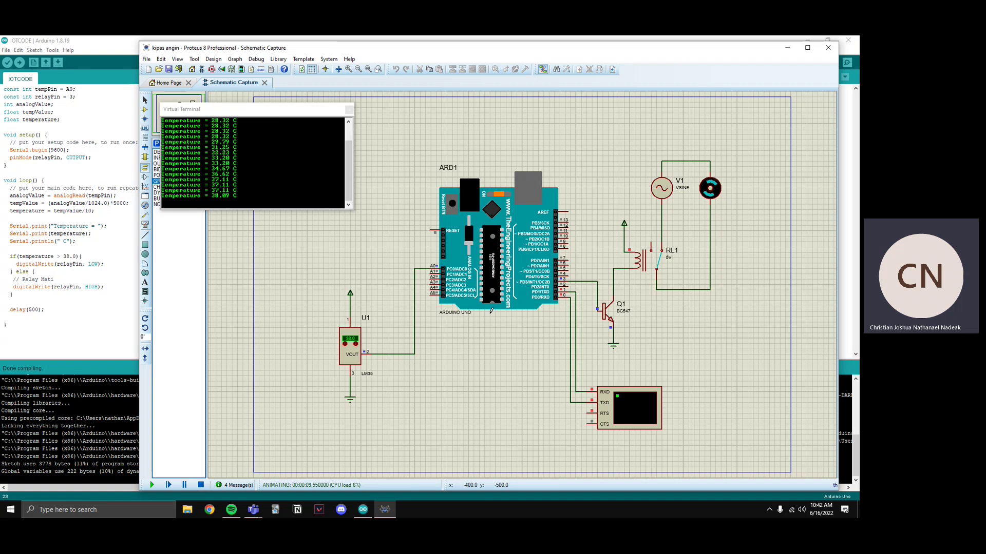
pyautogui.click(356, 344)
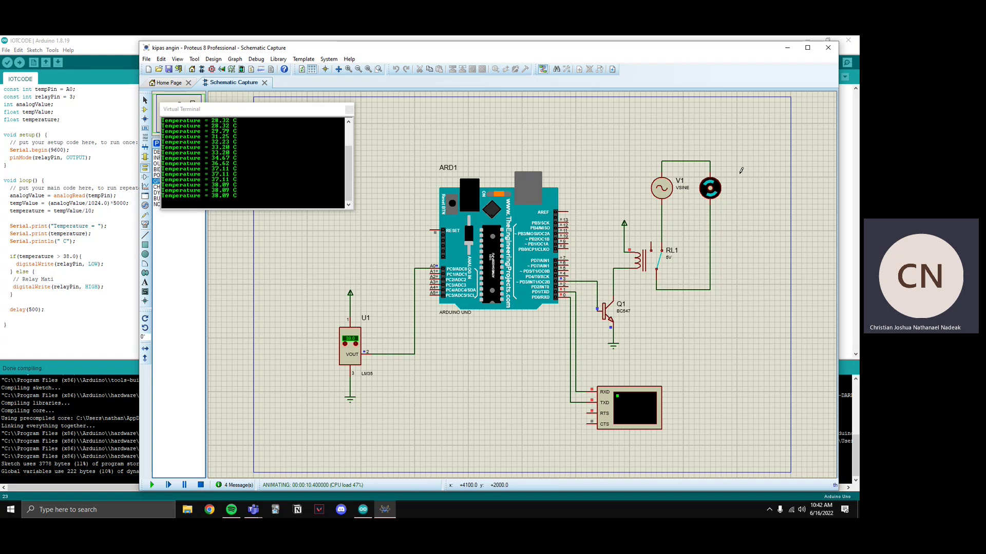
pyautogui.click(355, 344)
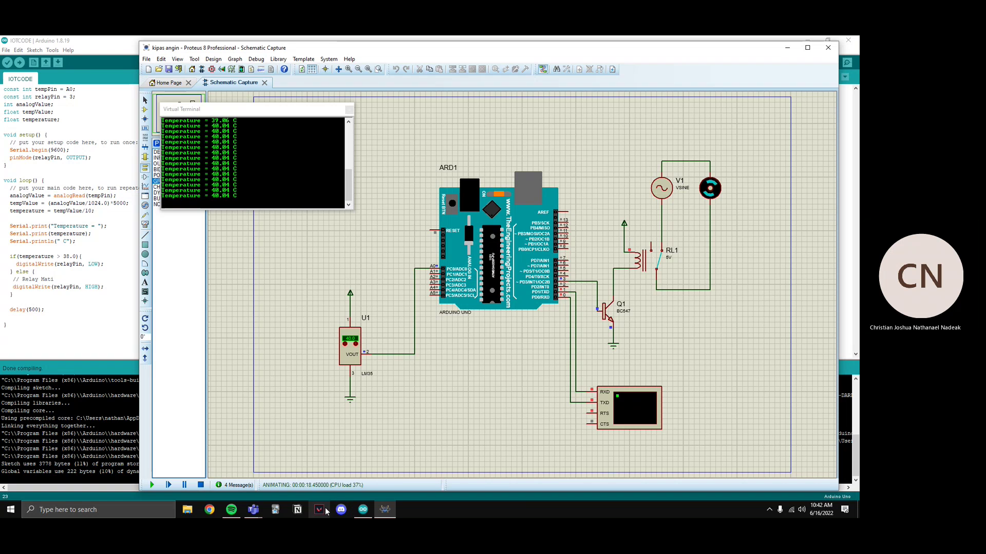
pyautogui.moveTo(254, 510)
pyautogui.click(291, 460)
pyautogui.click(701, 71)
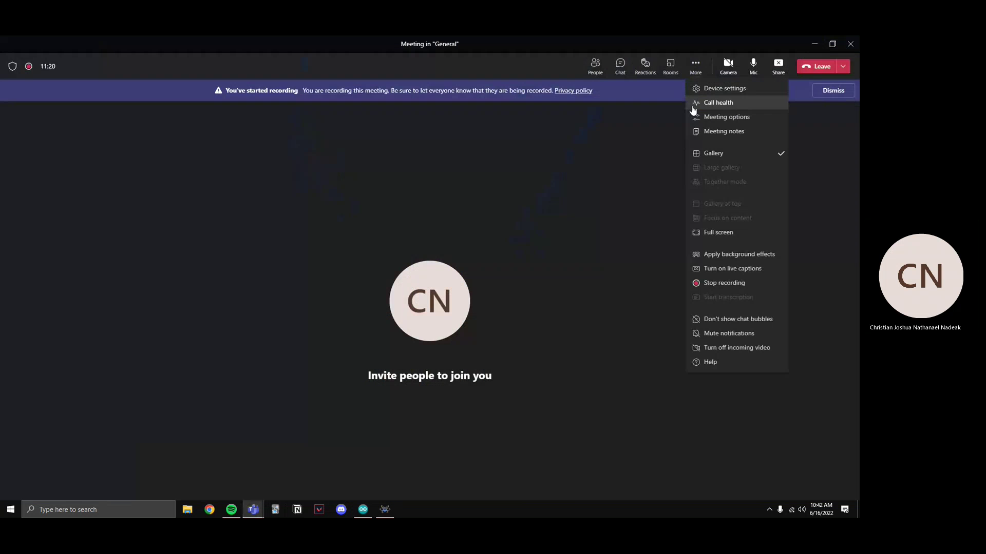